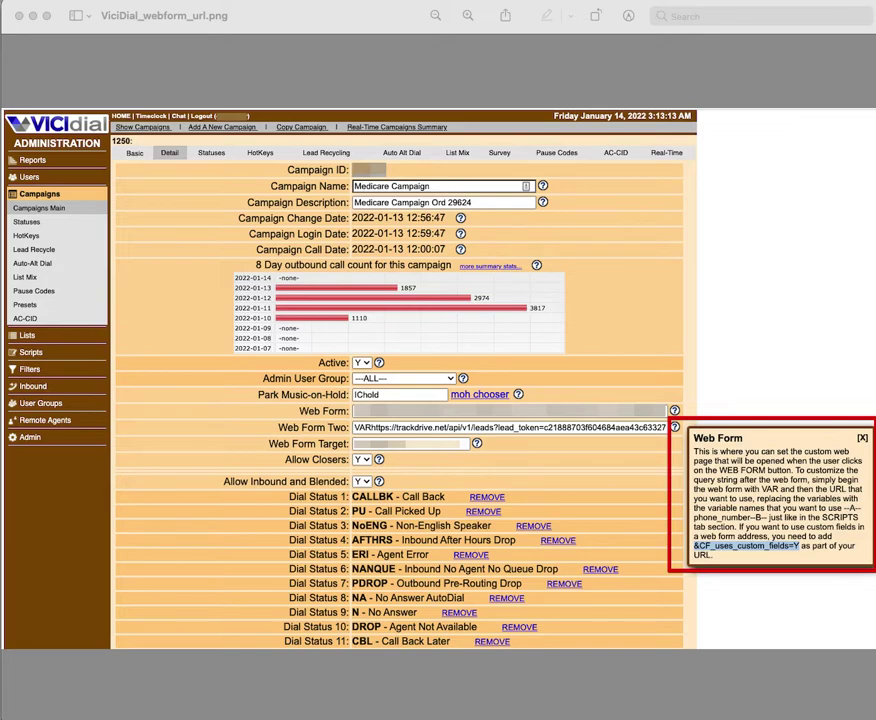
# Leave the ViciDial screenshot in Preview and switch to the ViciDial to TrackDrive URL Builder workbook
pyautogui.click(371, 427)
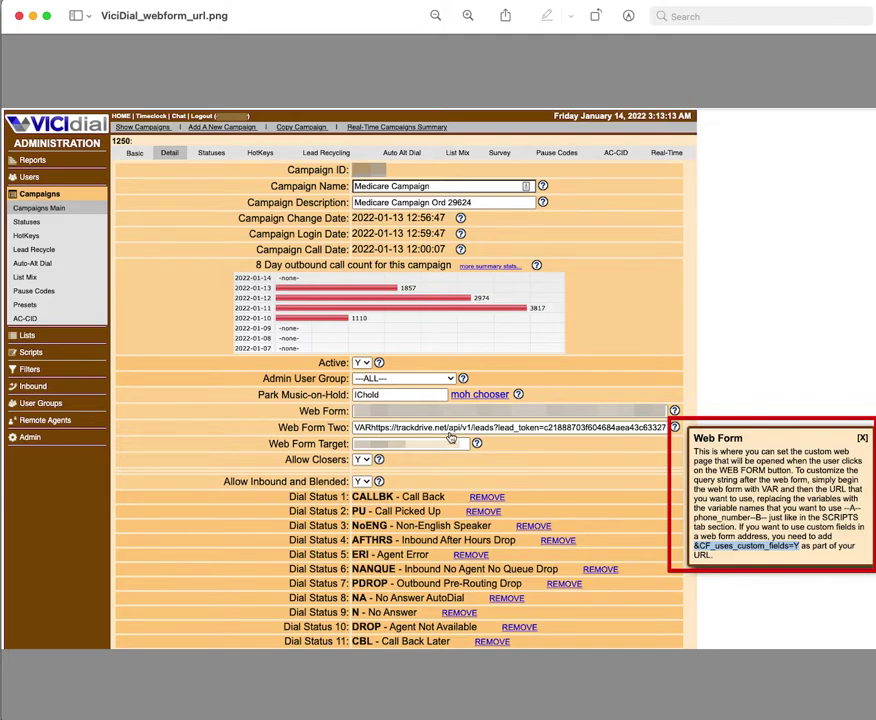
pyautogui.press('super+Tab')
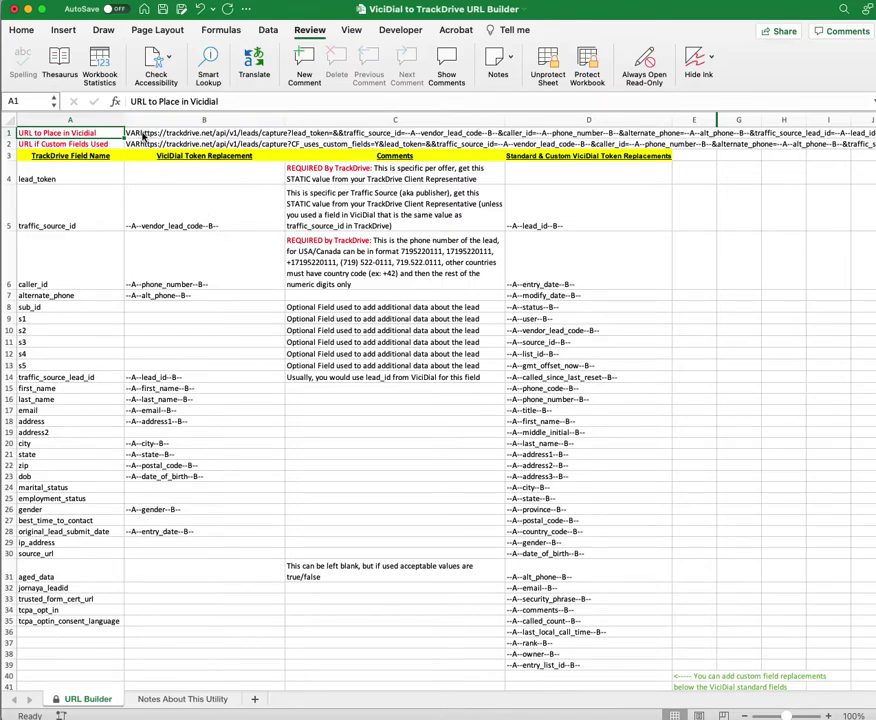
pyautogui.click(143, 137)
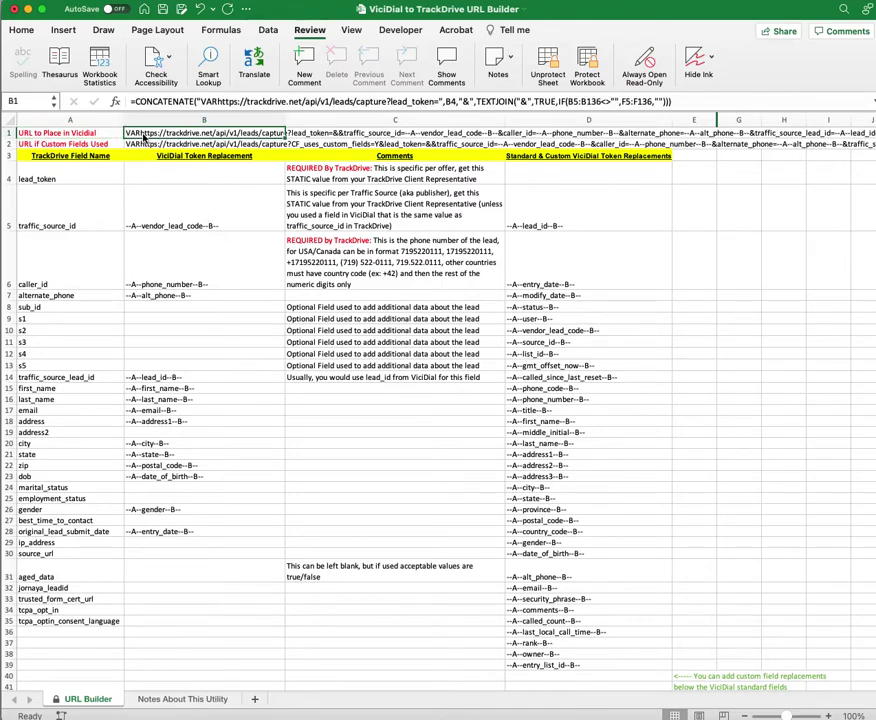
pyautogui.doubleClick(143, 137)
pyautogui.click(452, 423)
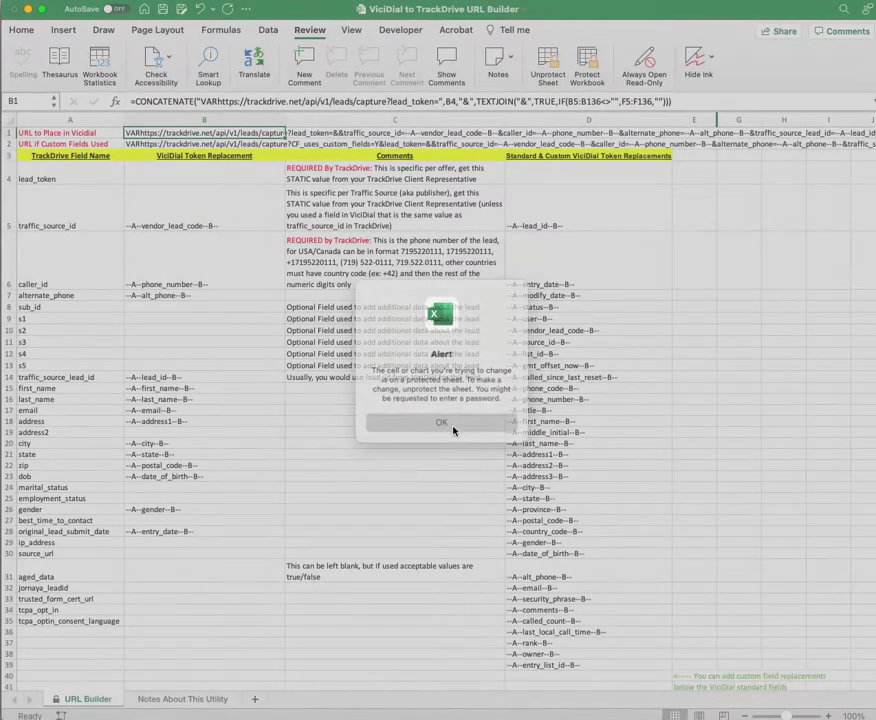
pyautogui.click(89, 144)
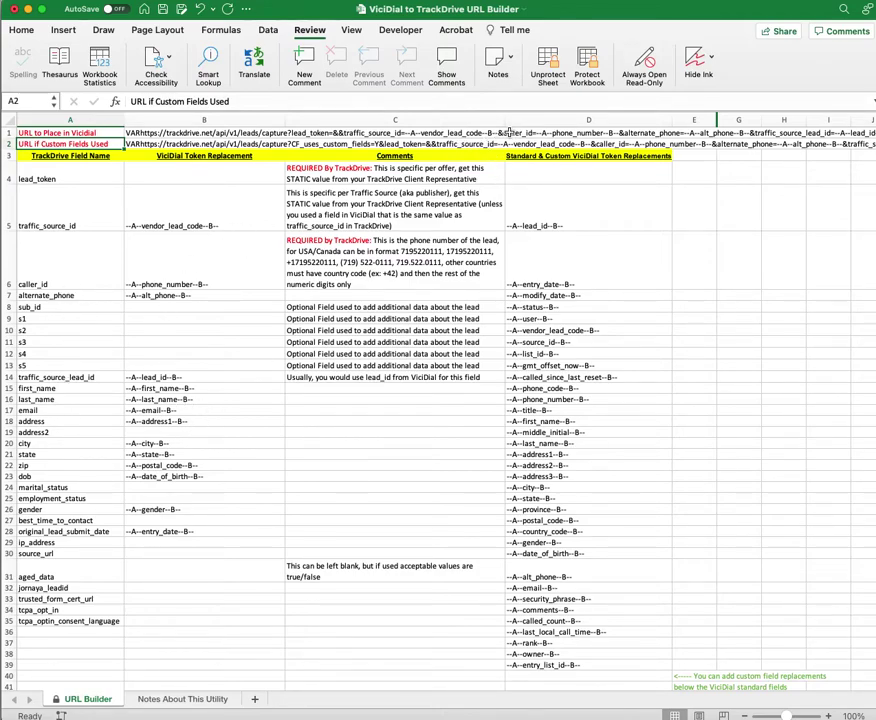
pyautogui.click(145, 134)
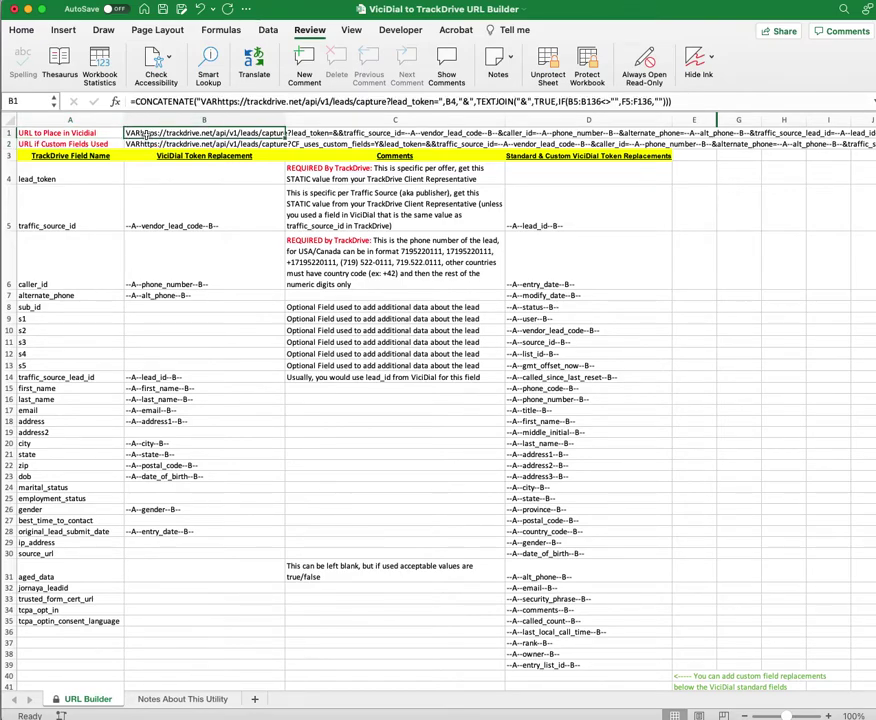
pyautogui.click(146, 144)
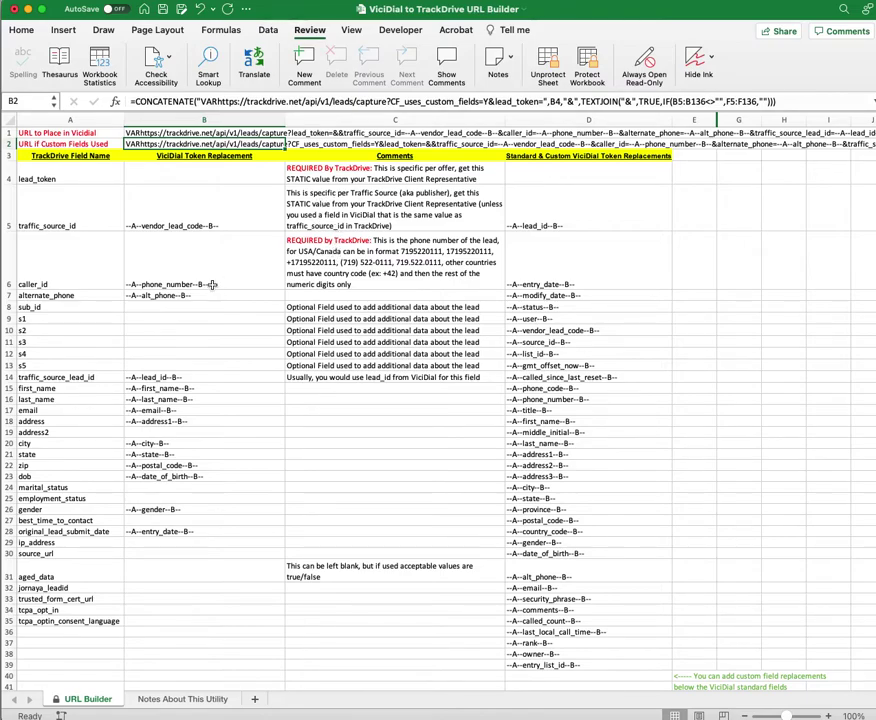
# Review the caller_id and traffic_source_id mappings, then choose the blank entry for traffic_source_id in B5
pyautogui.click(38, 280)
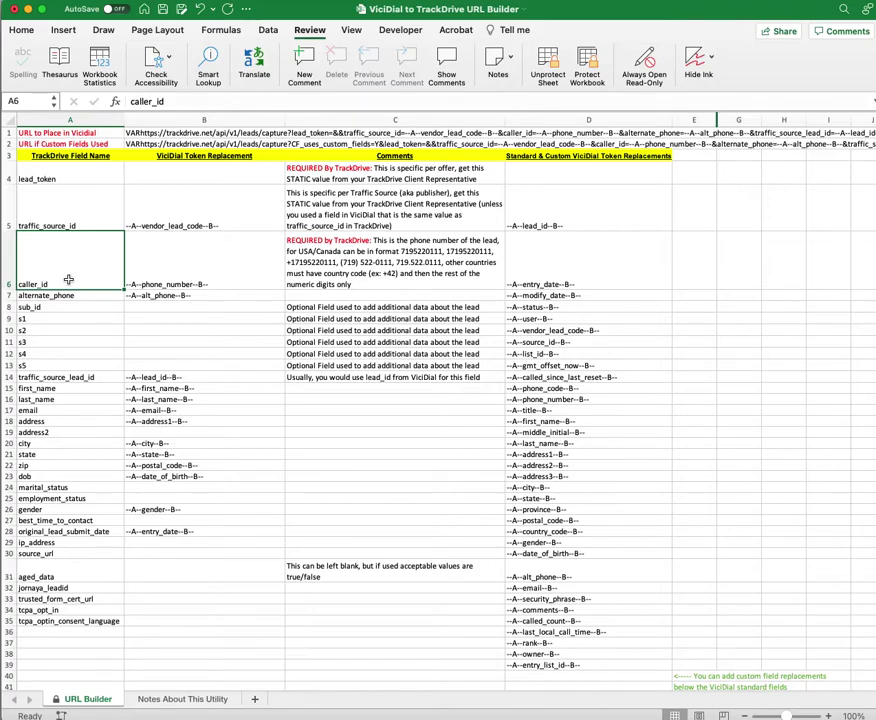
pyautogui.click(171, 280)
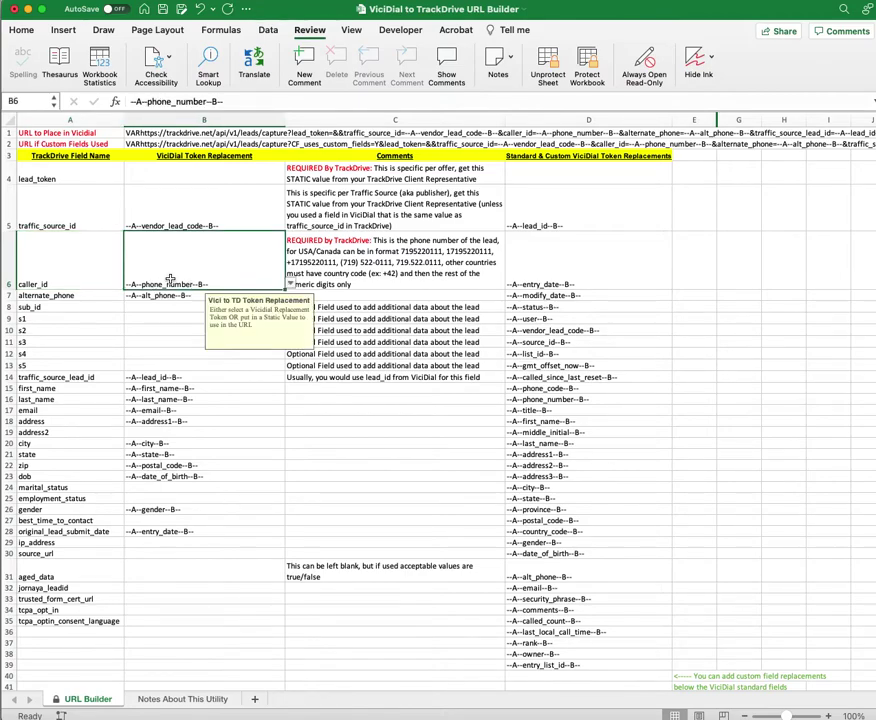
pyautogui.click(203, 219)
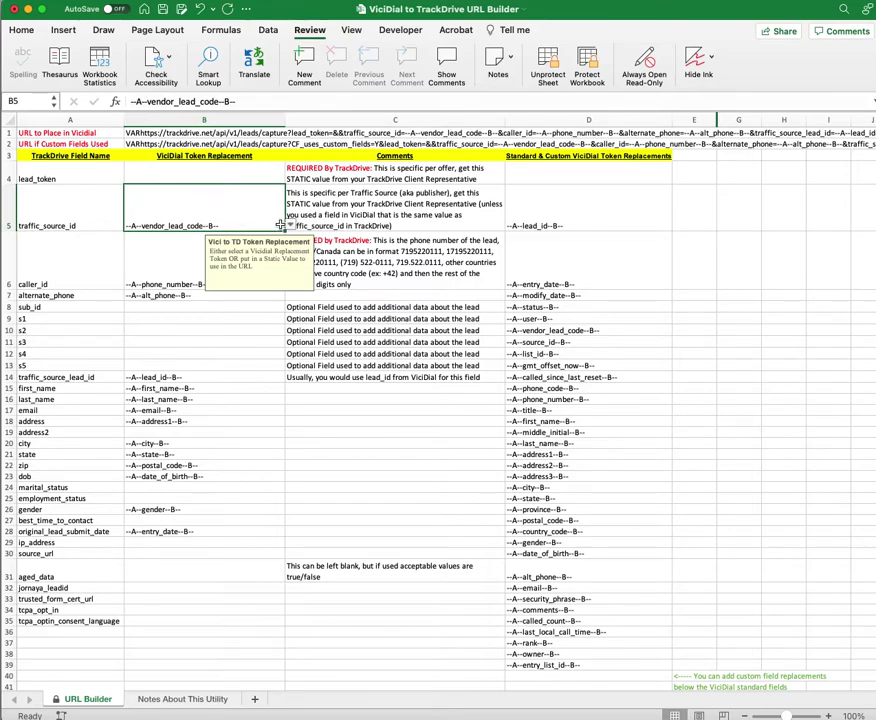
pyautogui.click(289, 227)
pyautogui.click(150, 240)
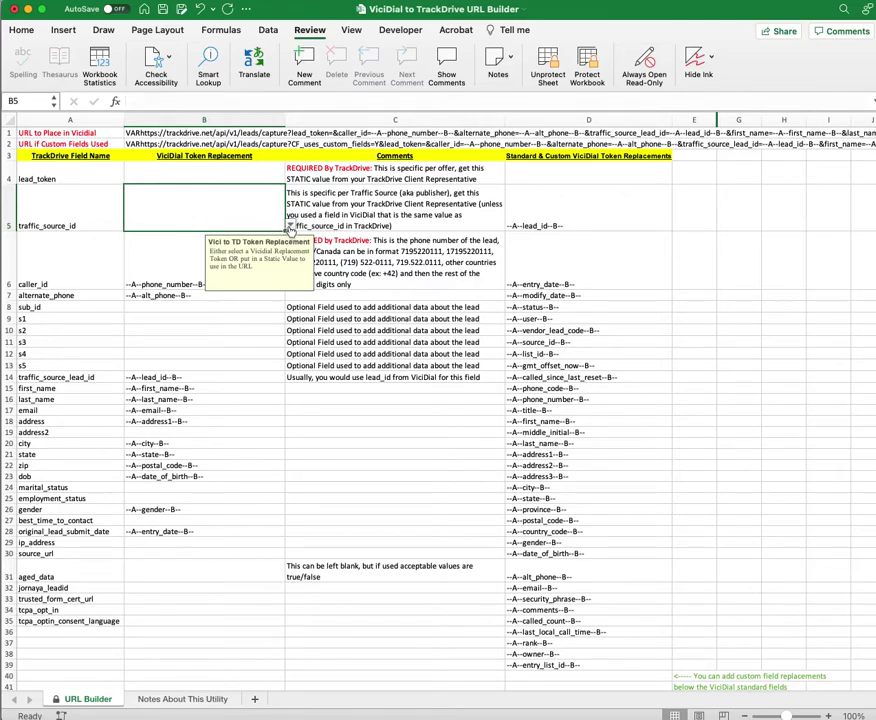
# Replace B5's traffic_source_id token with the static value 2007
pyautogui.click(291, 225)
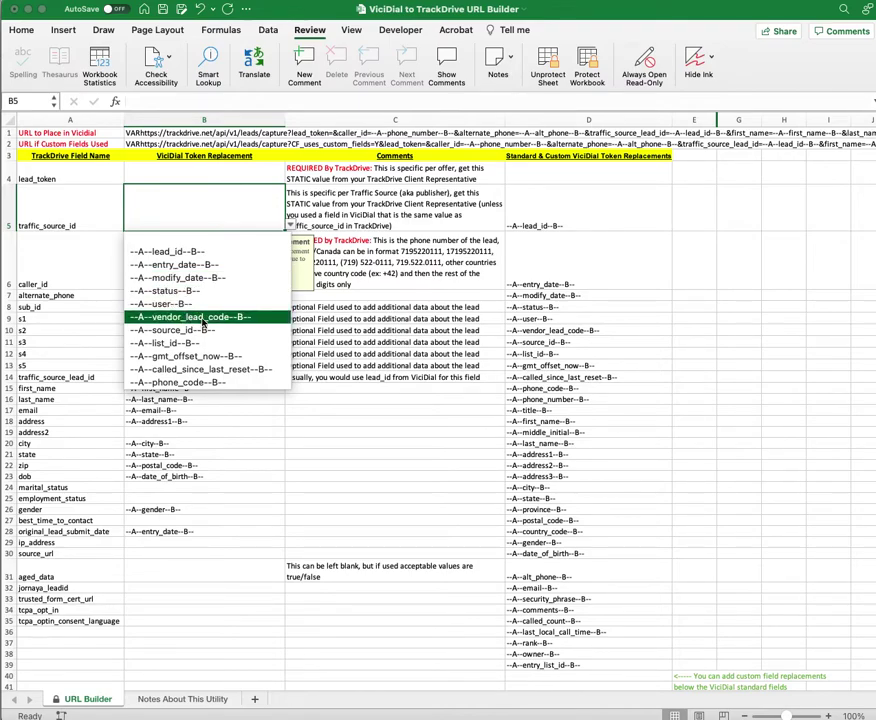
pyautogui.click(202, 317)
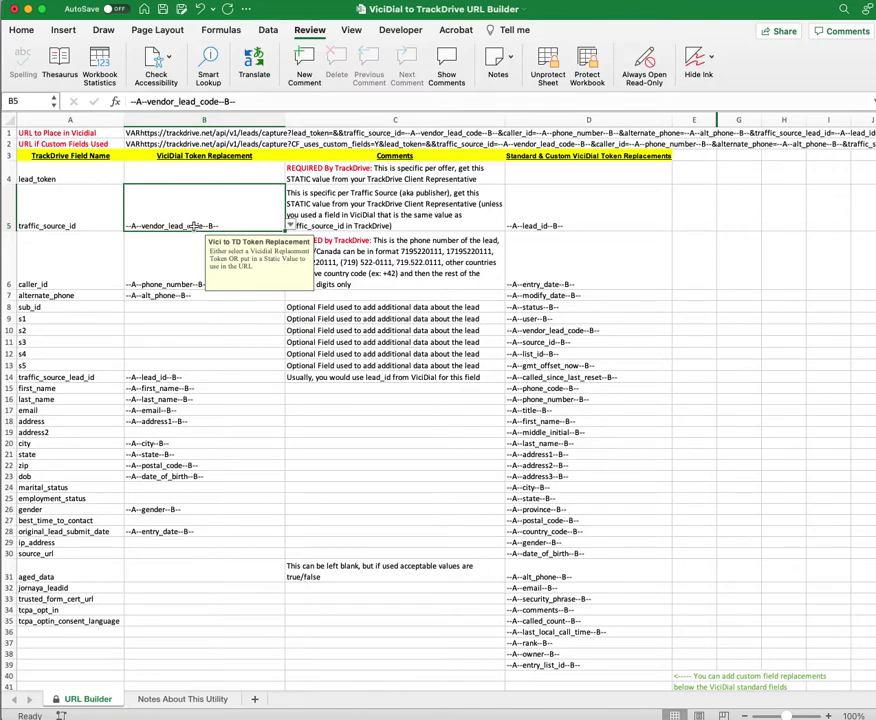
pyautogui.click(290, 226)
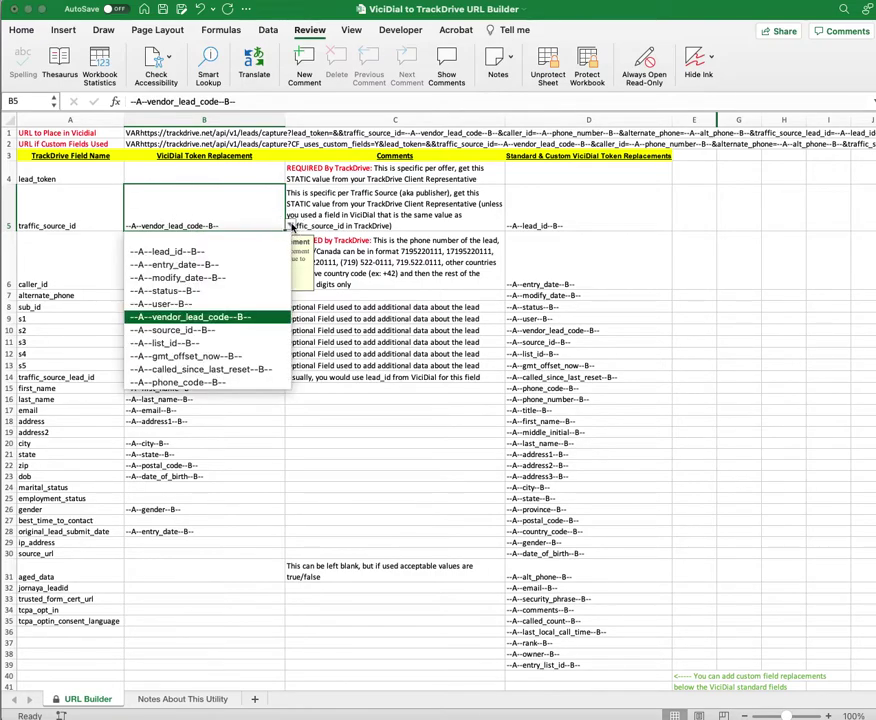
pyautogui.click(232, 238)
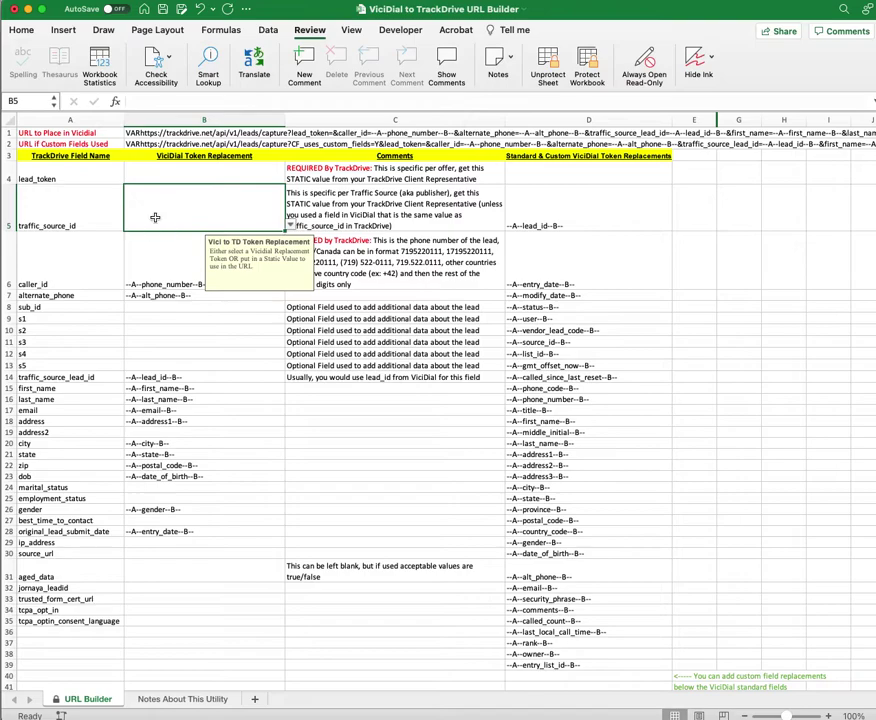
pyautogui.write('2007')
pyautogui.press('Return')
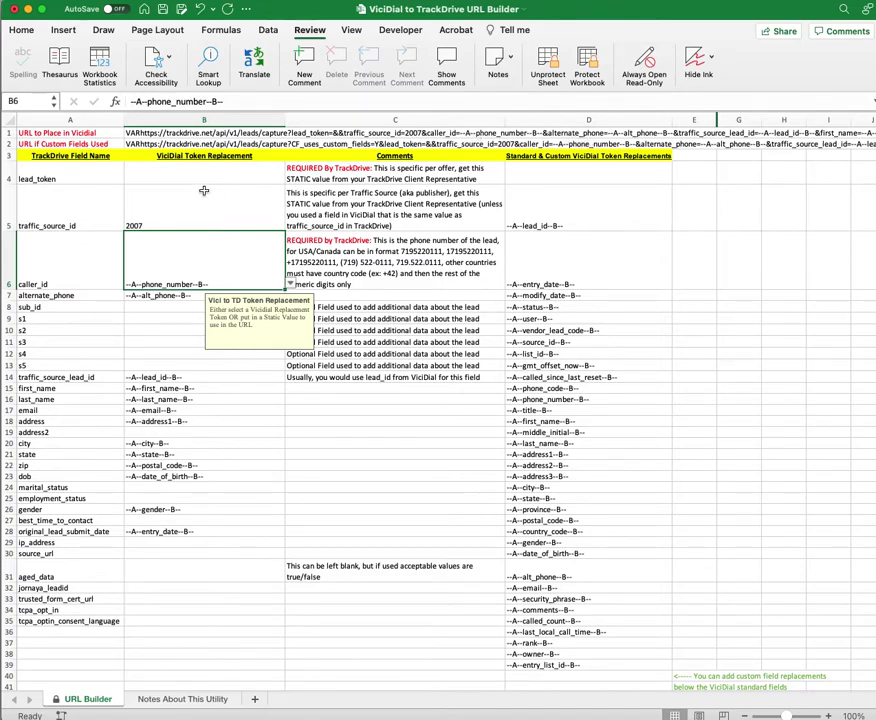
# Select lead_token's cell B4 in the URL Builder sheet so it can be filled
pyautogui.click(199, 179)
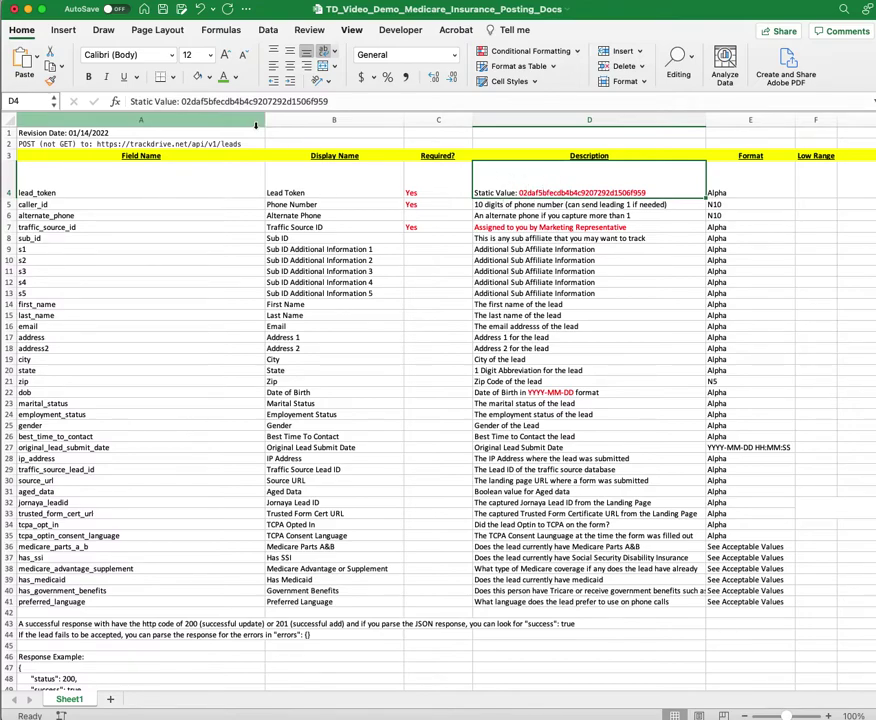
# Select the lead_token hash after 'Static Value:' in the posting docs formula bar
pyautogui.moveTo(181, 101); pyautogui.dragTo(265, 101)
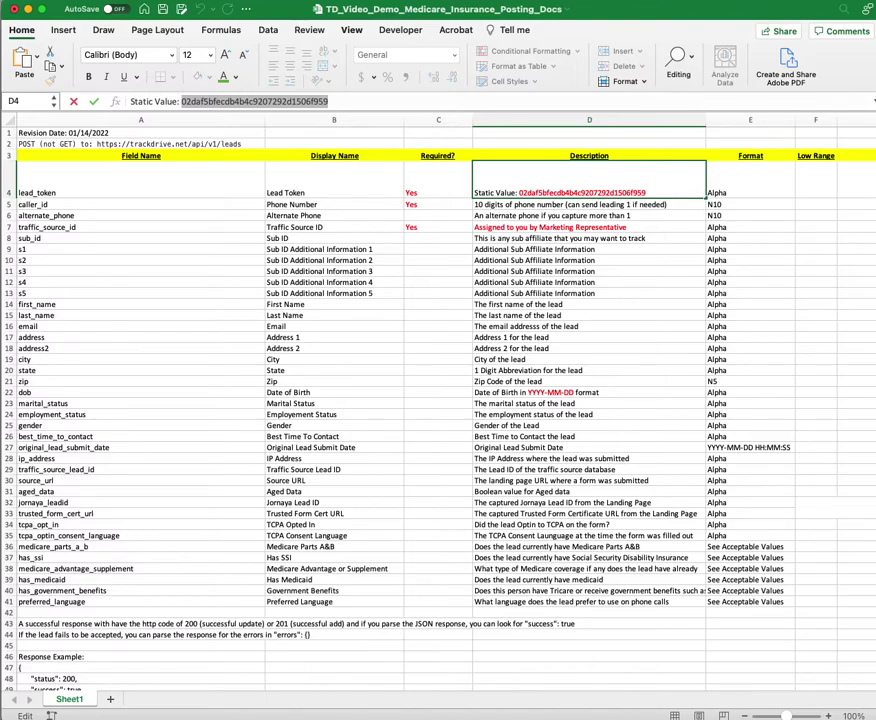
# Paste the lead_token static value into B4, then check the B5, B6 and B8 tokens
pyautogui.press('super+grave')
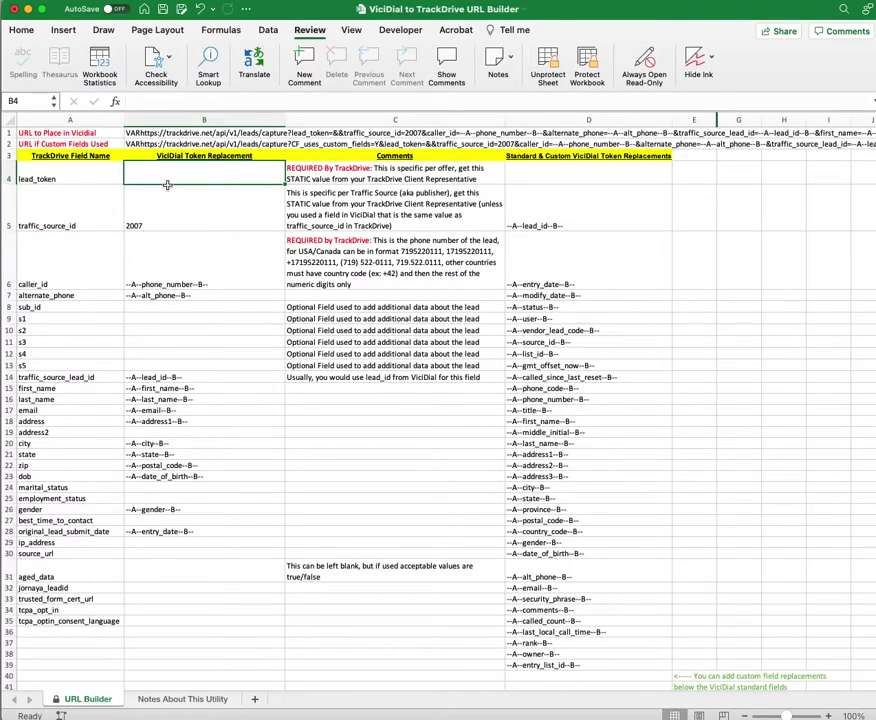
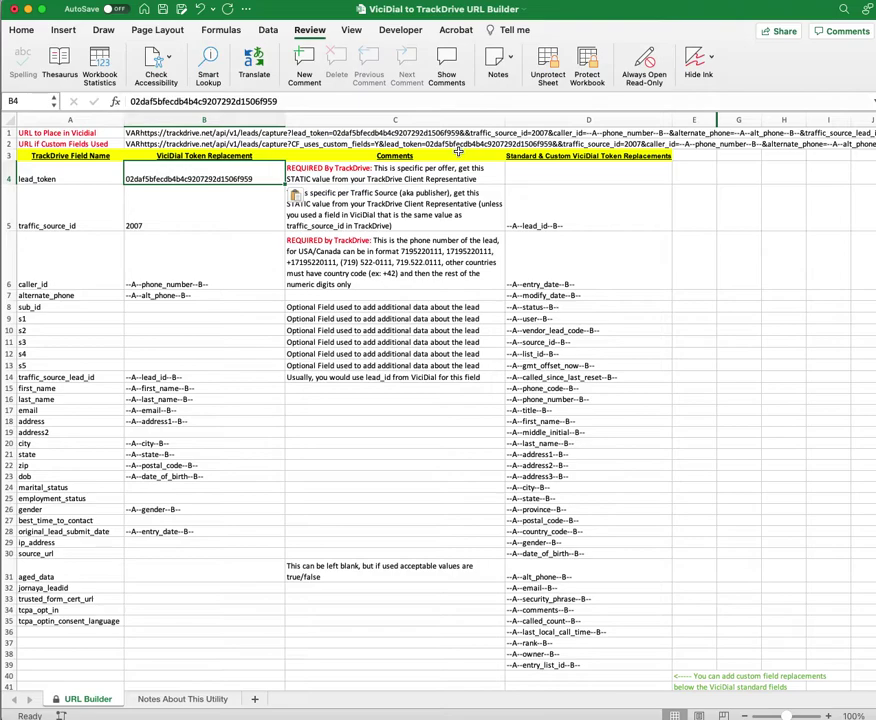
pyautogui.click(168, 221)
pyautogui.click(155, 269)
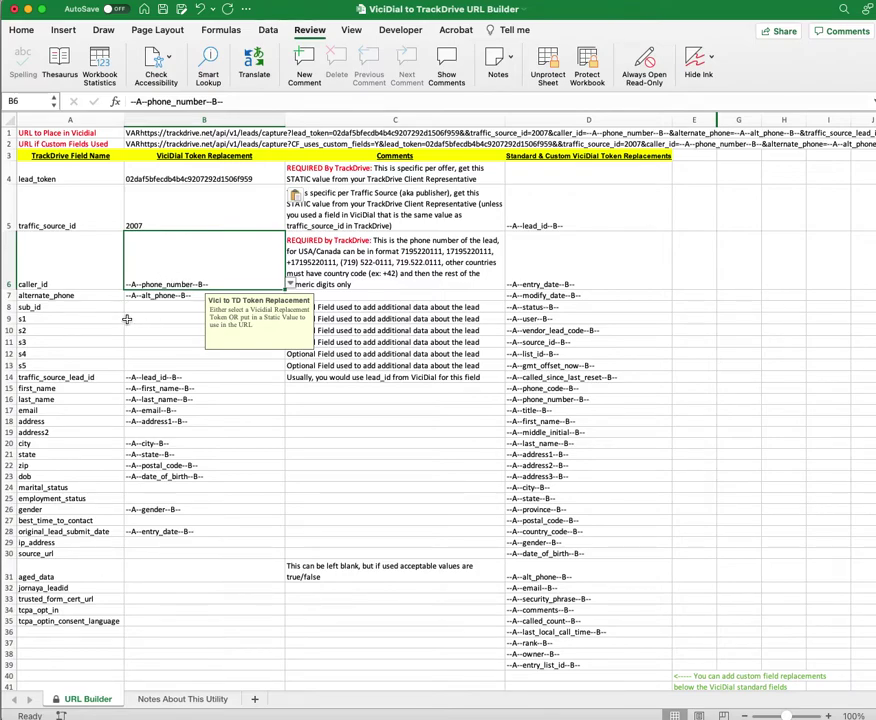
pyautogui.click(162, 311)
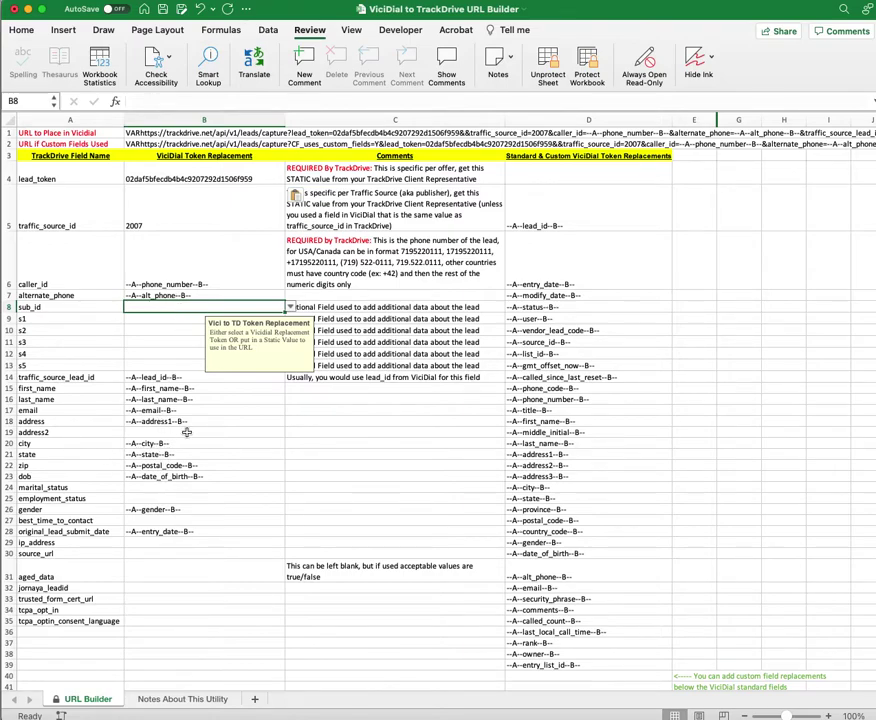
# Map address2 in B19 to the address2 token, then blank B19 again
pyautogui.click(196, 432)
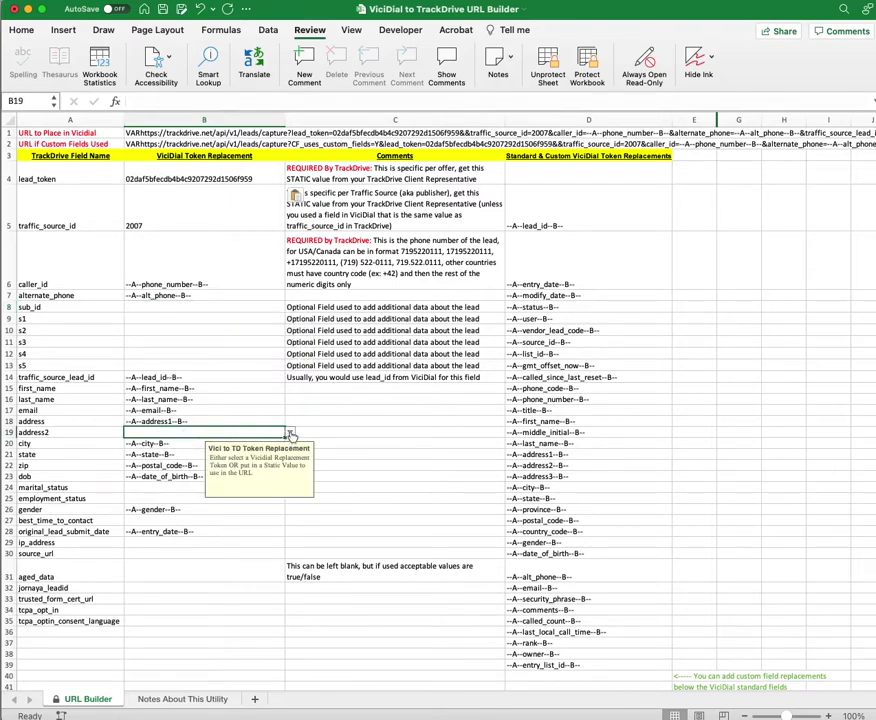
pyautogui.click(289, 432)
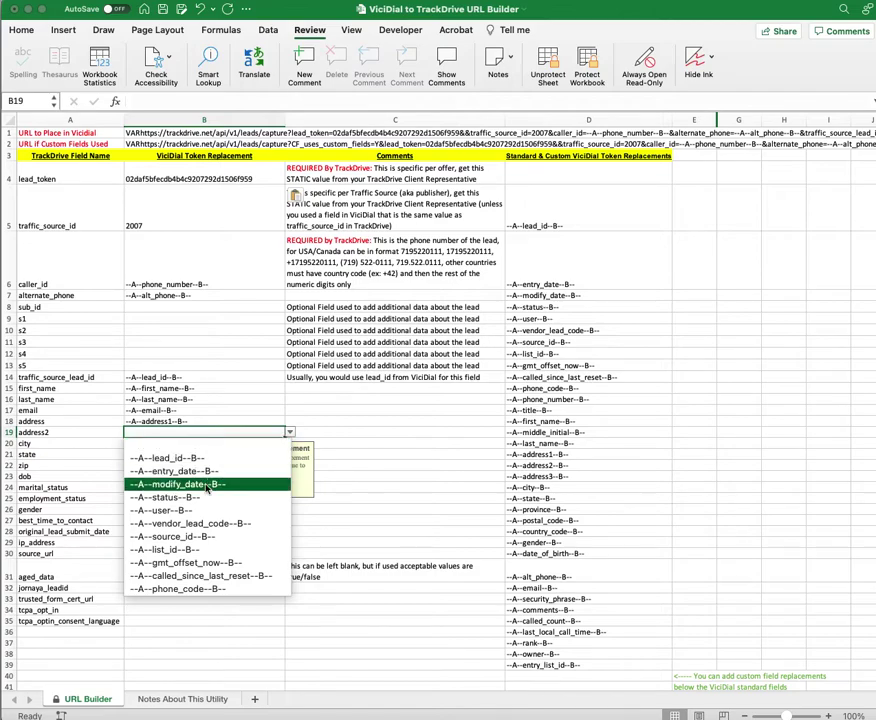
pyautogui.scroll(-5, 206, 488)
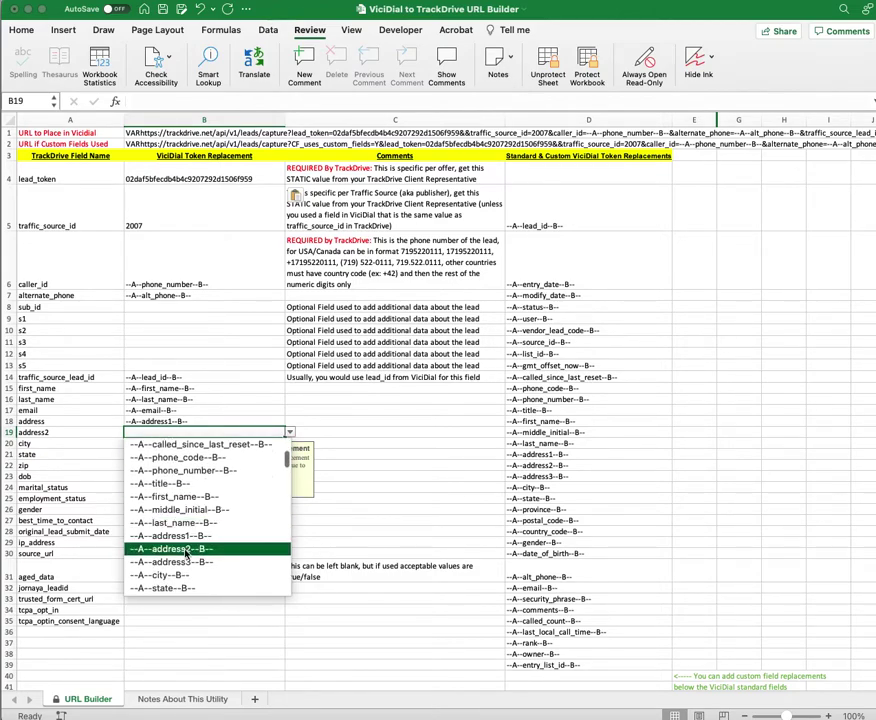
pyautogui.click(185, 554)
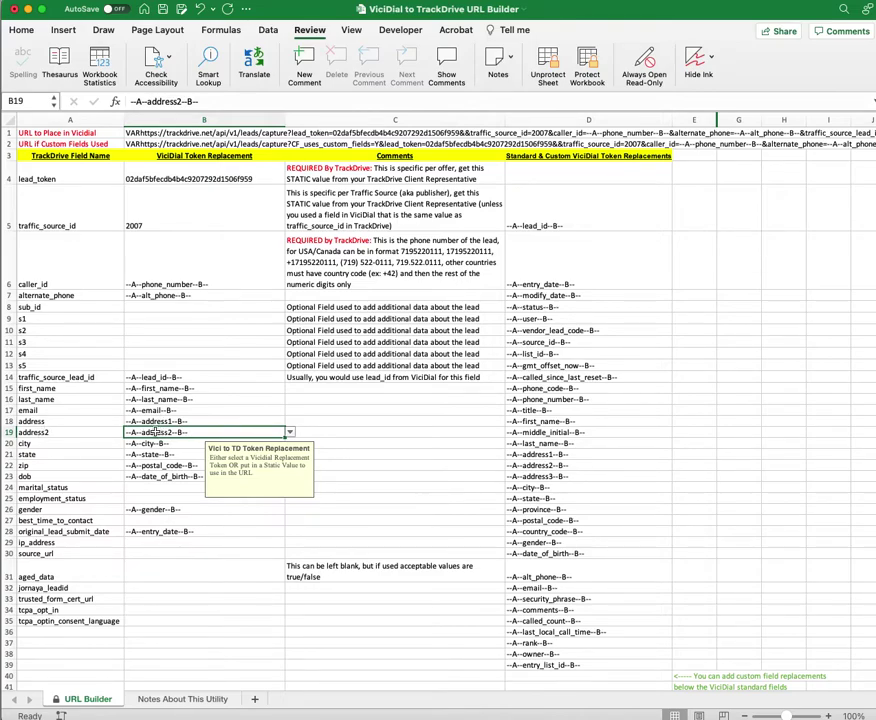
pyautogui.click(235, 664)
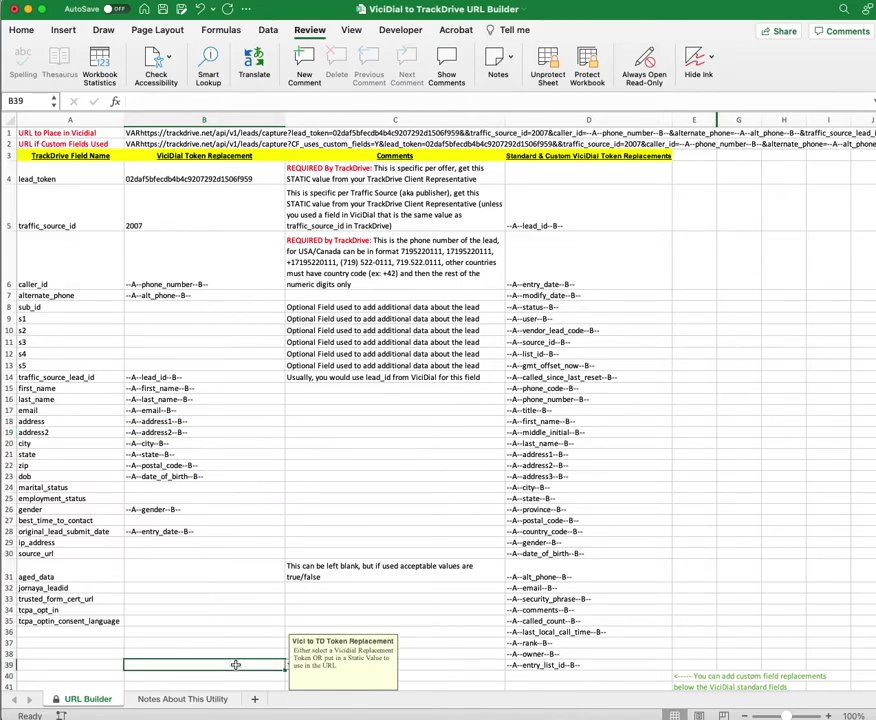
pyautogui.click(218, 434)
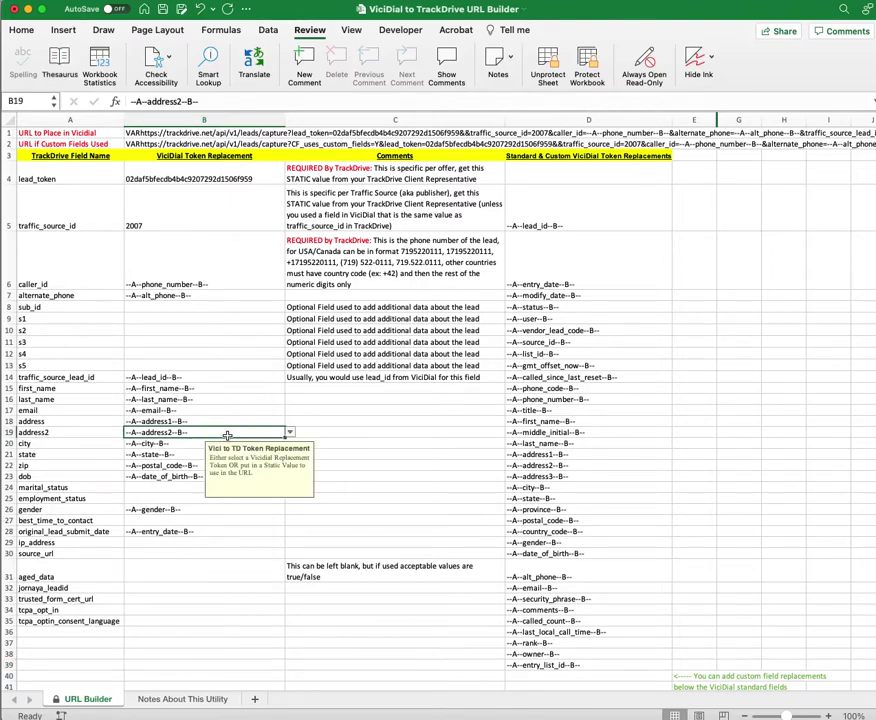
pyautogui.click(289, 432)
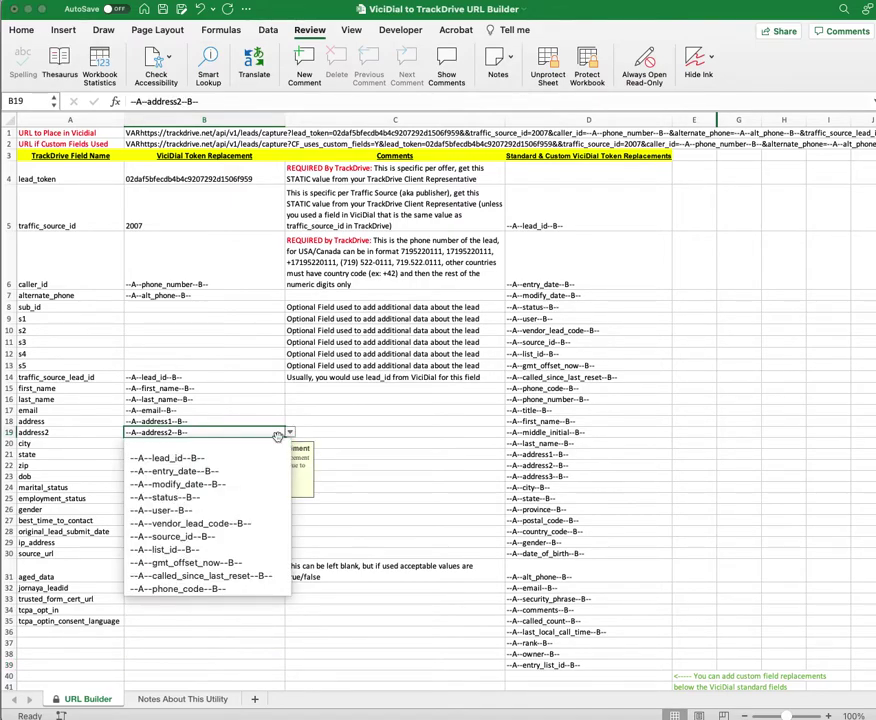
pyautogui.click(238, 446)
# Map jornaya_leadid in B32 to --A--address2--B-- and move down to tcpa_opt_in
pyautogui.click(141, 588)
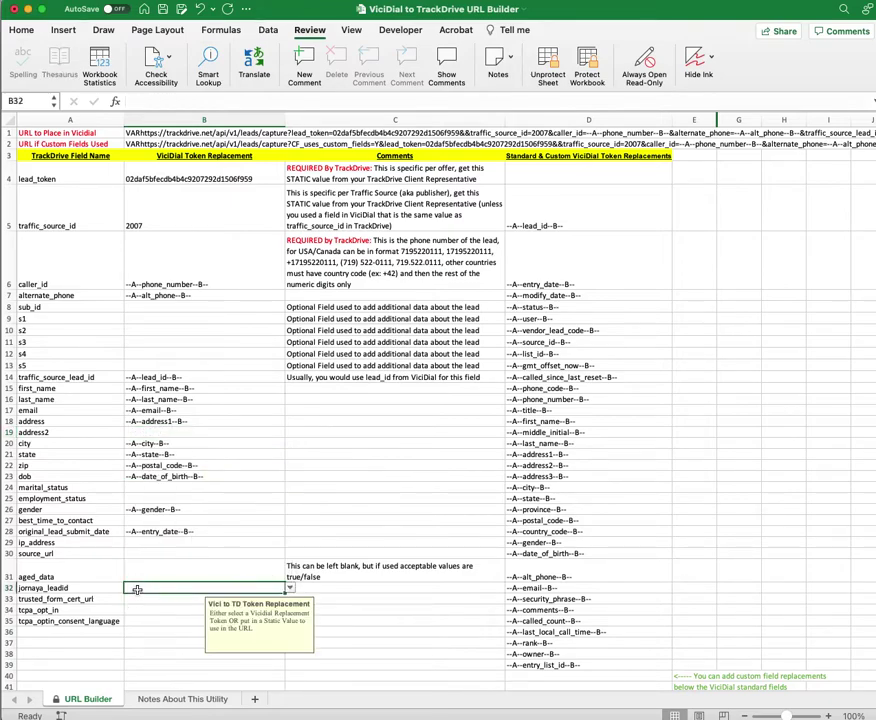
pyautogui.click(289, 588)
pyautogui.scroll(-2, 200, 510)
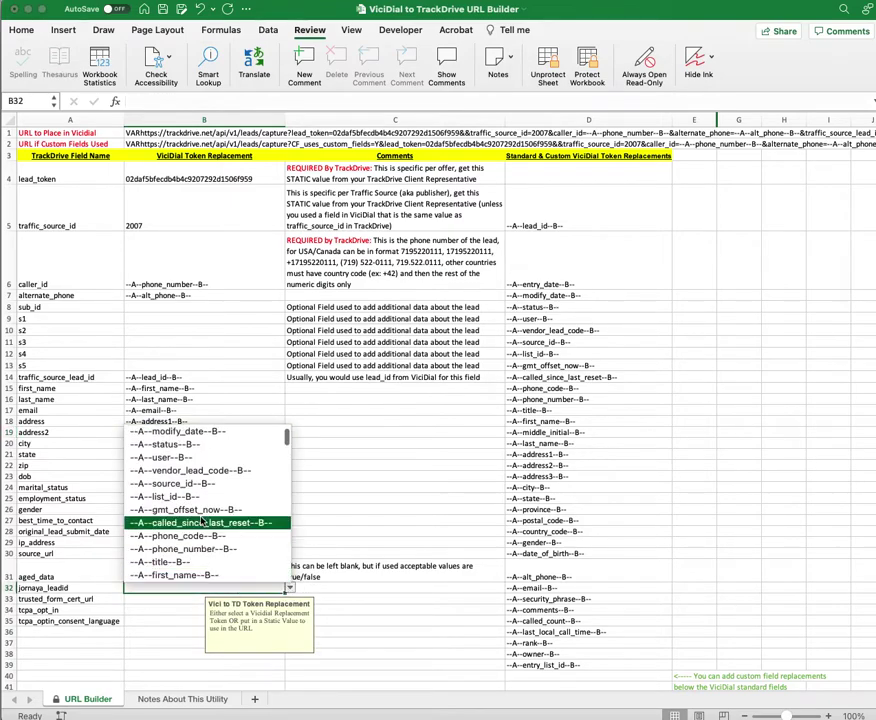
pyautogui.scroll(2, 197, 511)
pyautogui.scroll(-10, 197, 511)
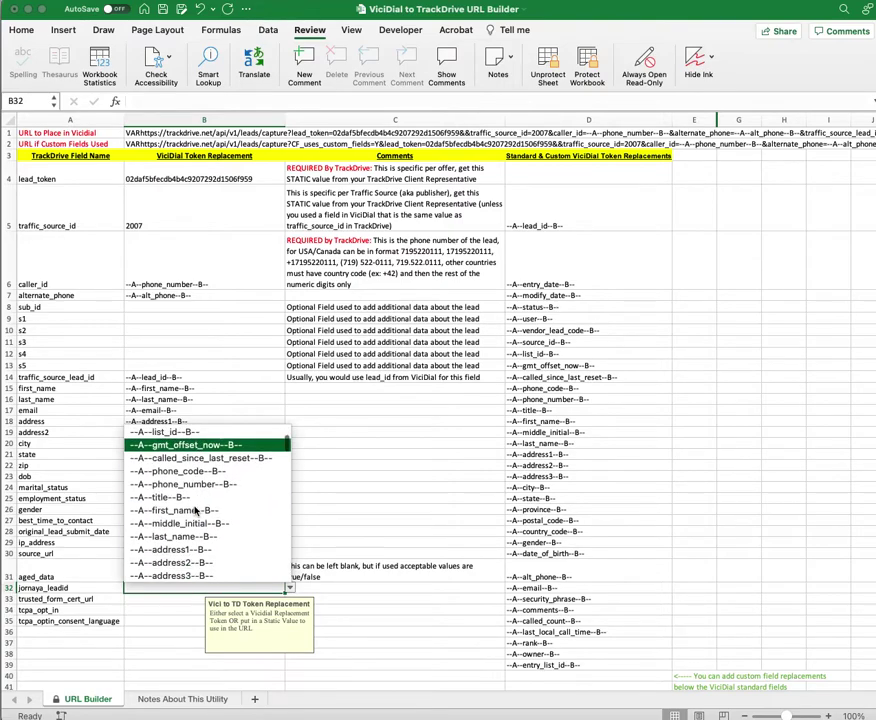
pyautogui.click(184, 526)
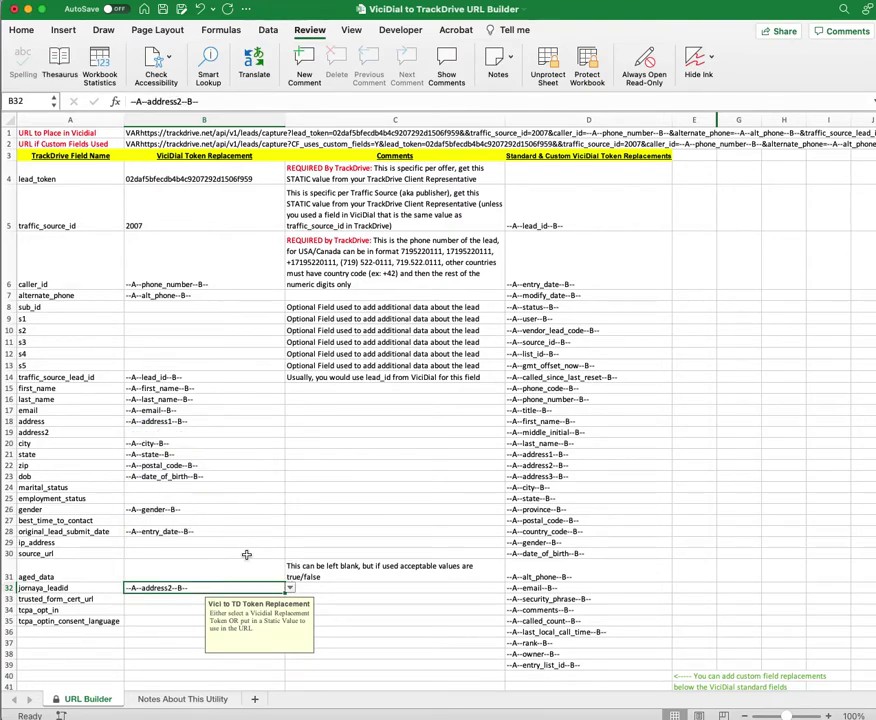
pyautogui.press('Down')
pyautogui.press('Down')
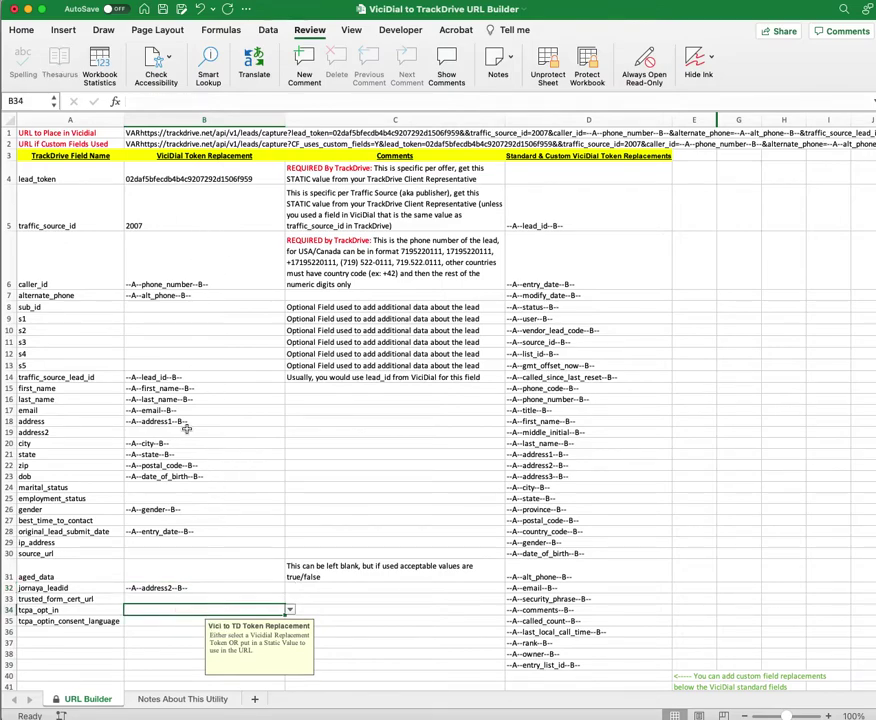
pyautogui.scroll(-1, 553, 437)
pyautogui.scroll(-3, 553, 437)
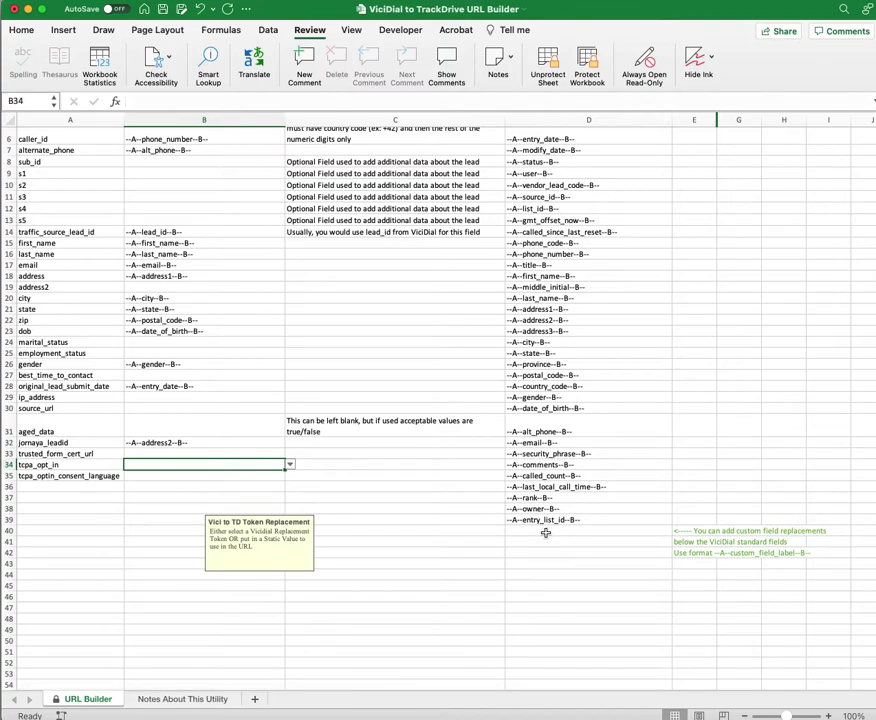
# Enter --A--jornaya_lead_id--B-- in D40, below the last token in the list
pyautogui.click(546, 532)
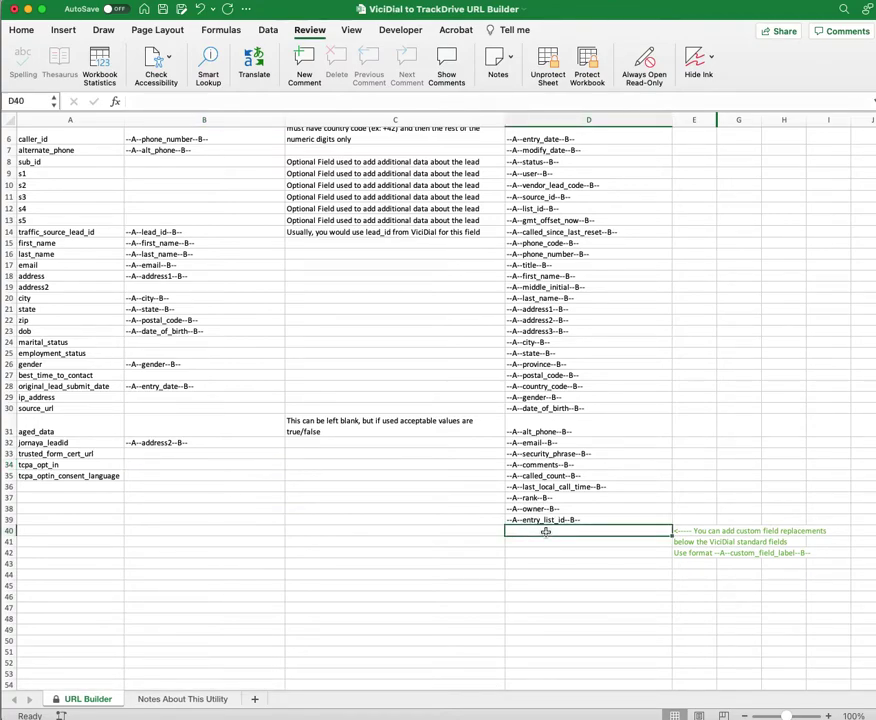
pyautogui.write('--')
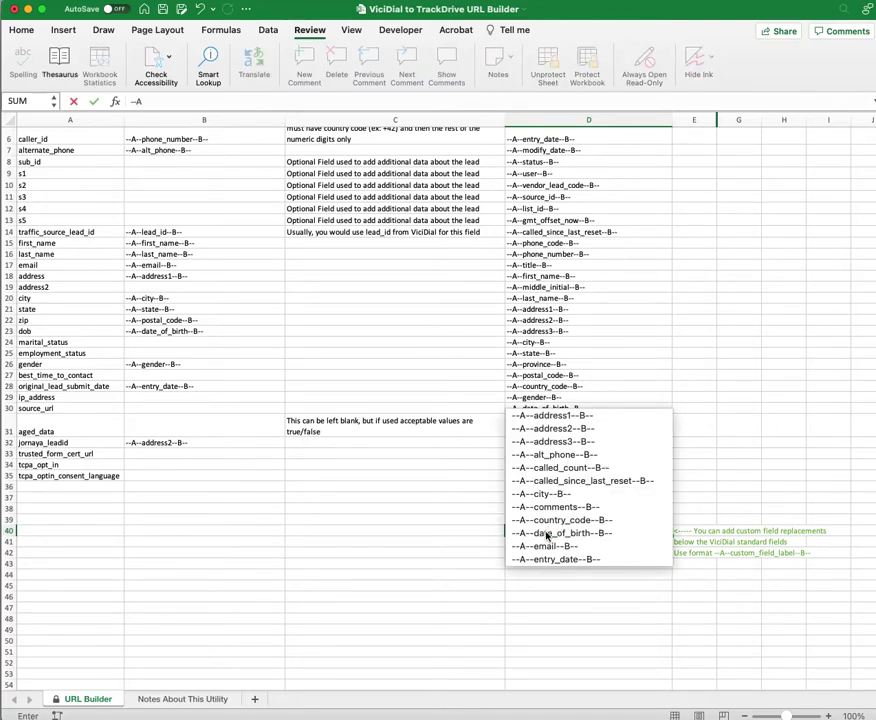
pyautogui.write('A--jorn')
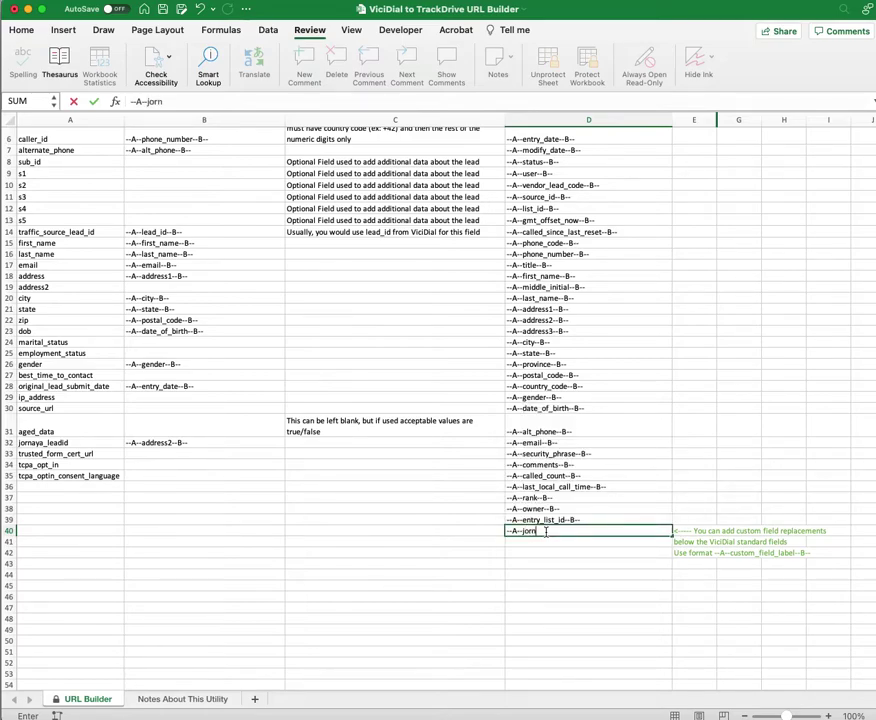
pyautogui.write('aya_lead_id=')
pyautogui.press('BackSpace')
pyautogui.write('-')
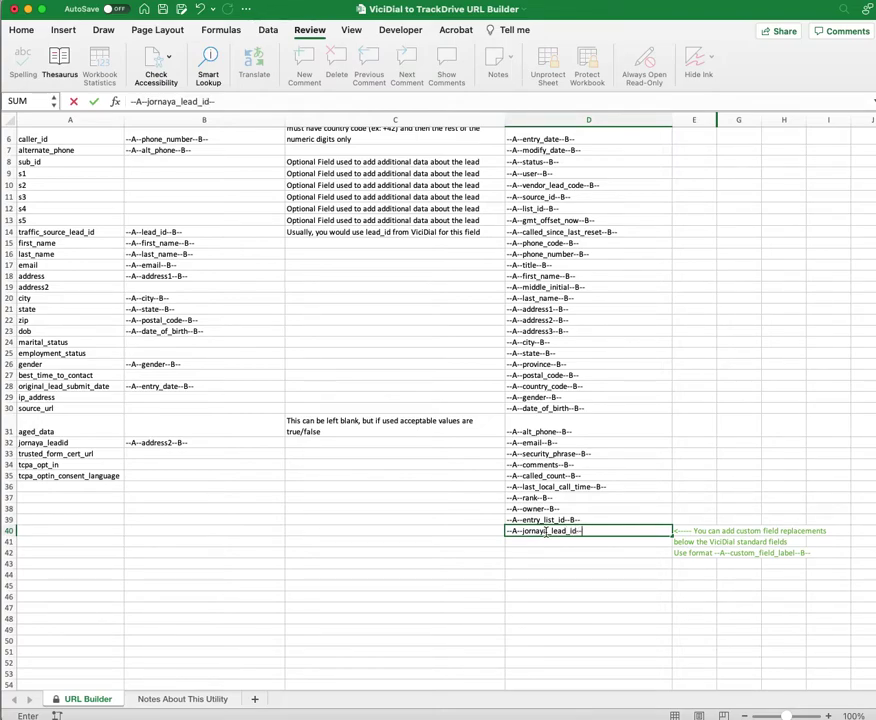
pyautogui.write('-B--')
pyautogui.press('Return')
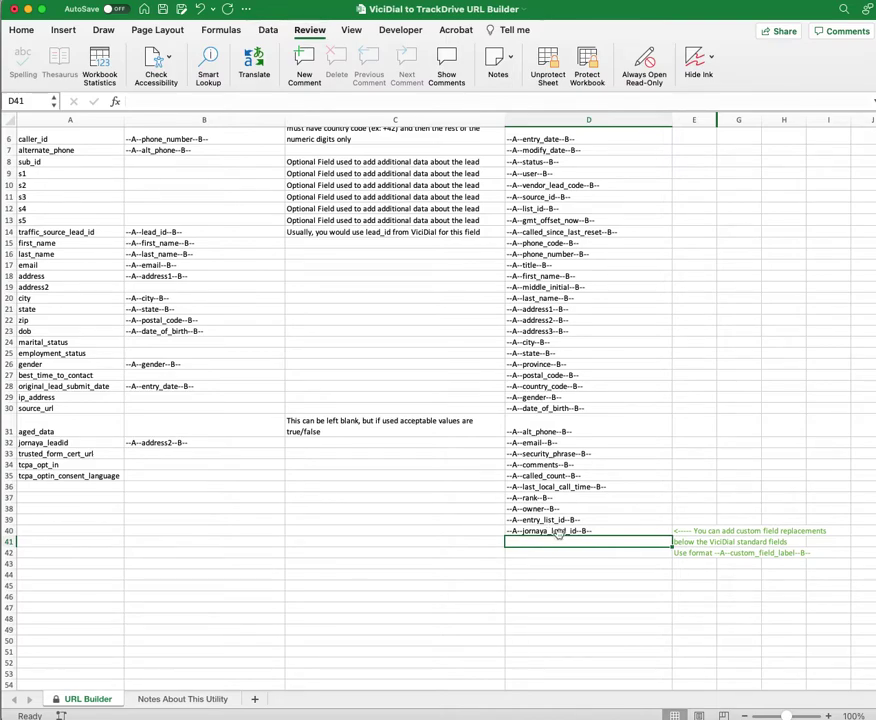
# Remap B32's jornaya_leadid to --A--jornaya_lead_id--B--, then select A36, the first empty field row
pyautogui.click(222, 443)
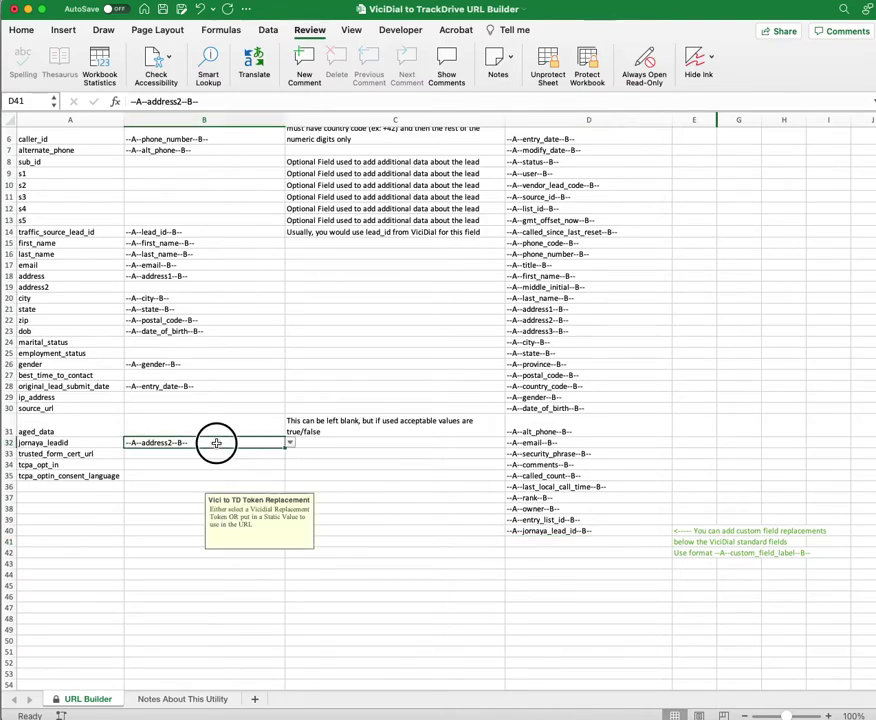
pyautogui.click(289, 444)
pyautogui.scroll(-6, 221, 587)
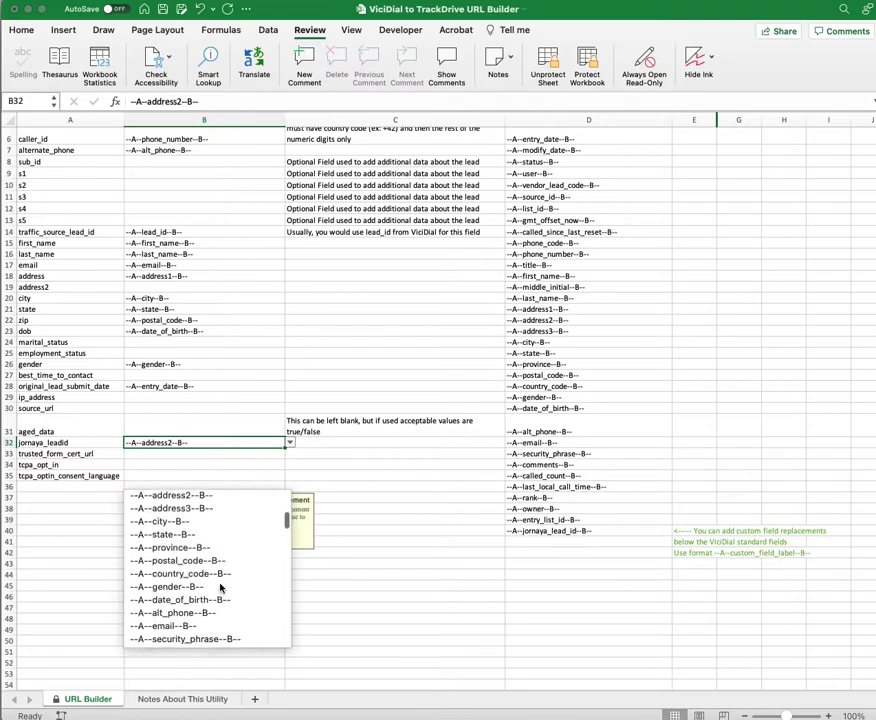
pyautogui.scroll(-4, 221, 587)
pyautogui.click(185, 655)
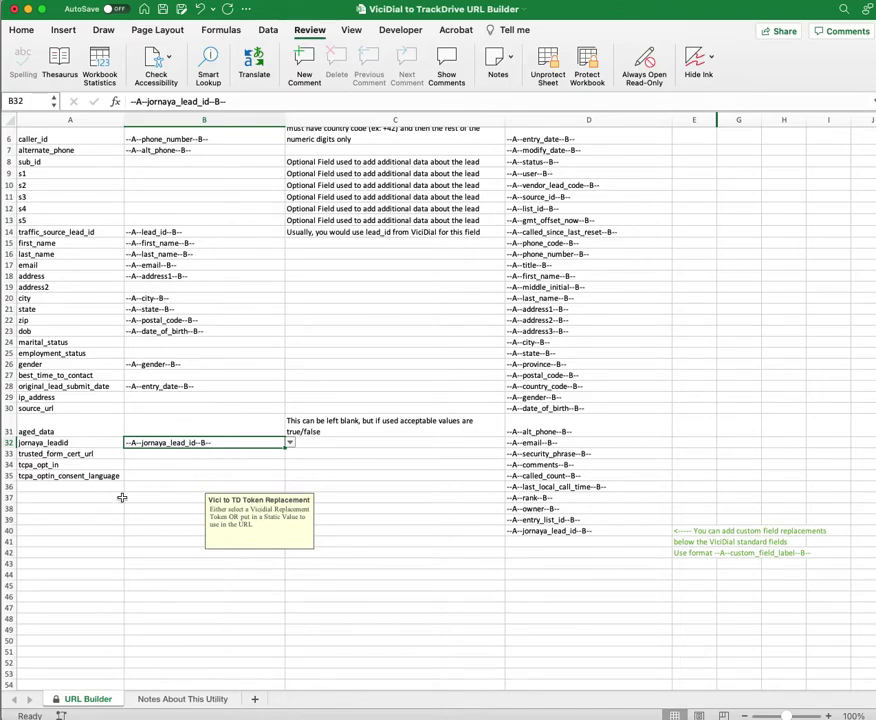
pyautogui.click(90, 488)
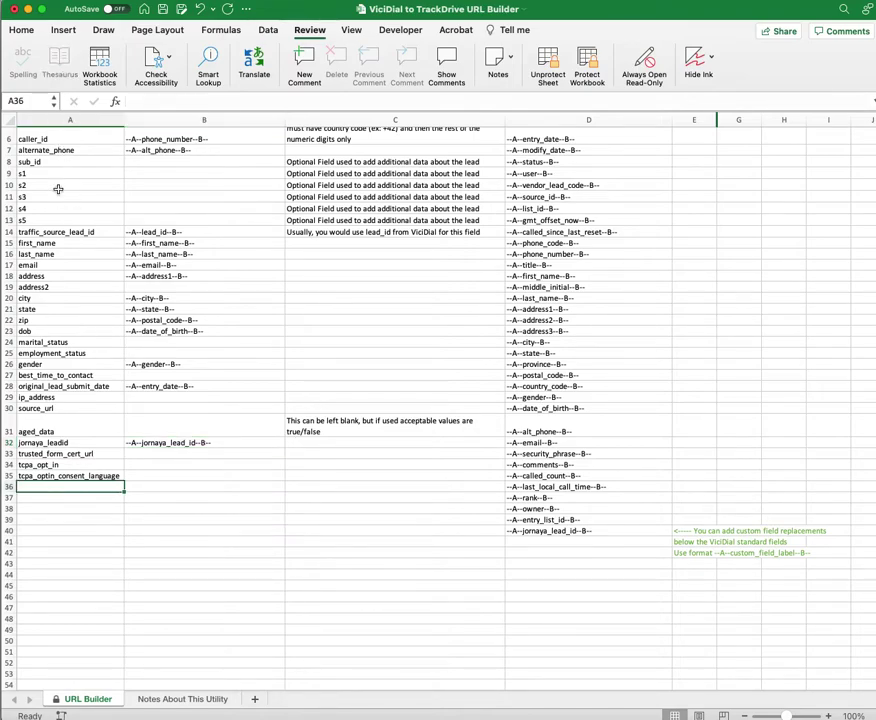
pyautogui.scroll(1, 47, 339)
pyautogui.scroll(5, 47, 339)
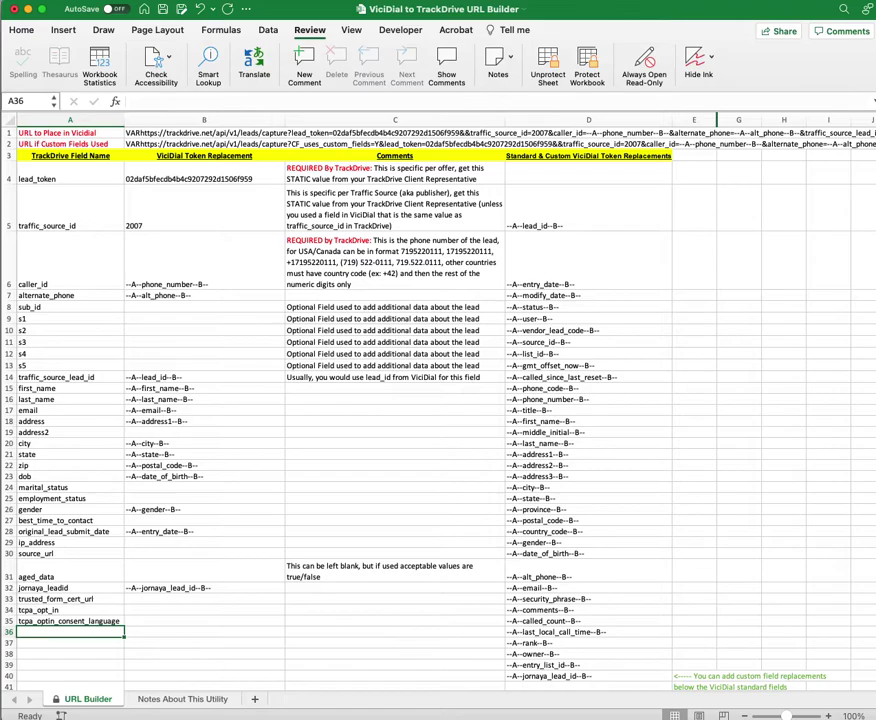
# Copy medicare_parts_a_b through preferred_language from the posting docs into A36:A41
pyautogui.press('super+grave')
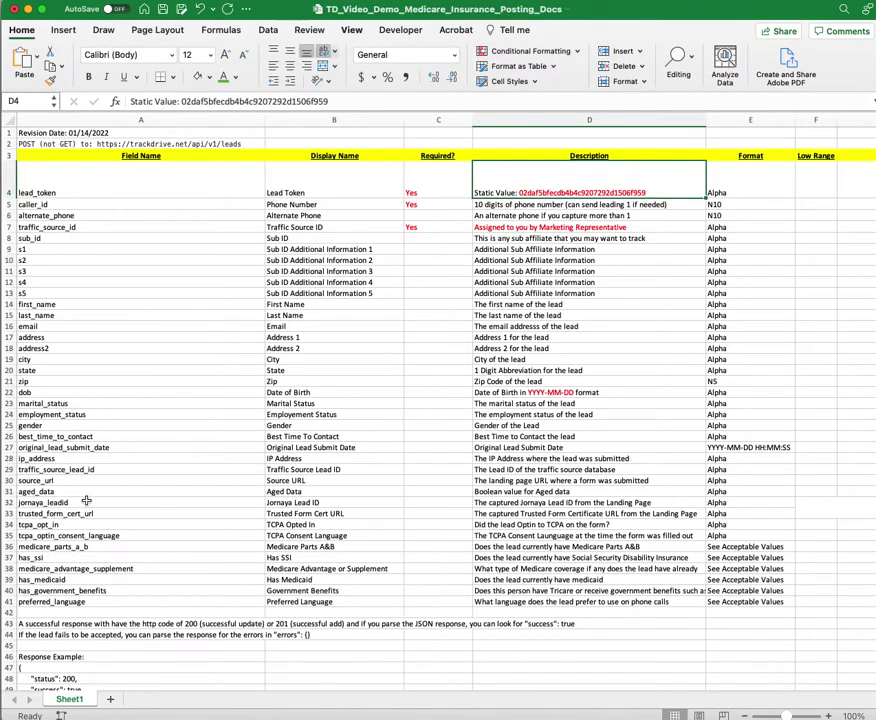
pyautogui.click(57, 547)
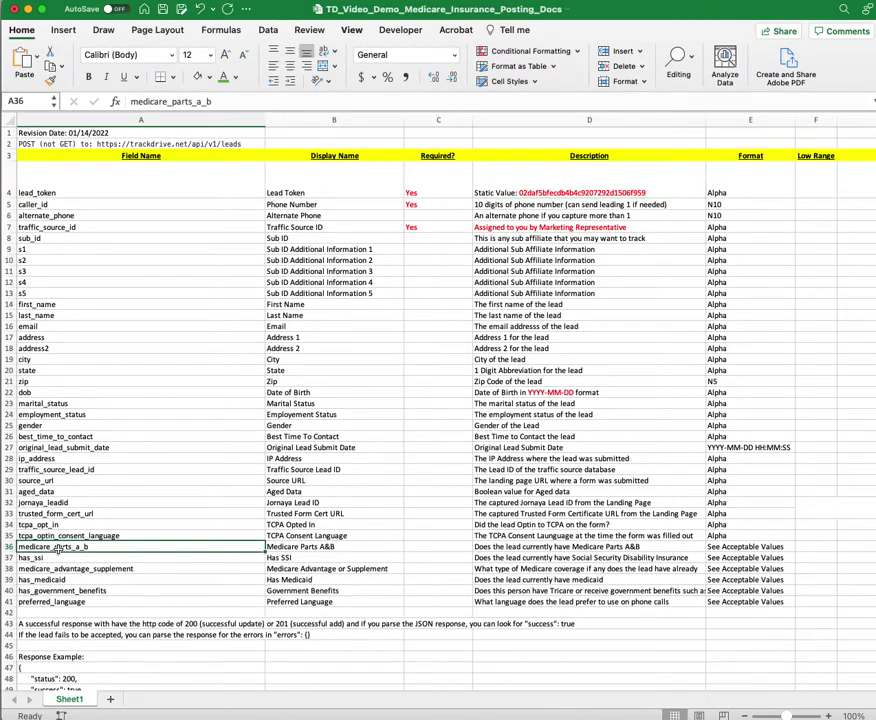
pyautogui.hotkey('shift', 'Down')
pyautogui.hotkey('shift', 'Down')
pyautogui.hotkey('shift', 'Down')
pyautogui.hotkey('shift', 'Down')
pyautogui.hotkey('shift', 'Down')
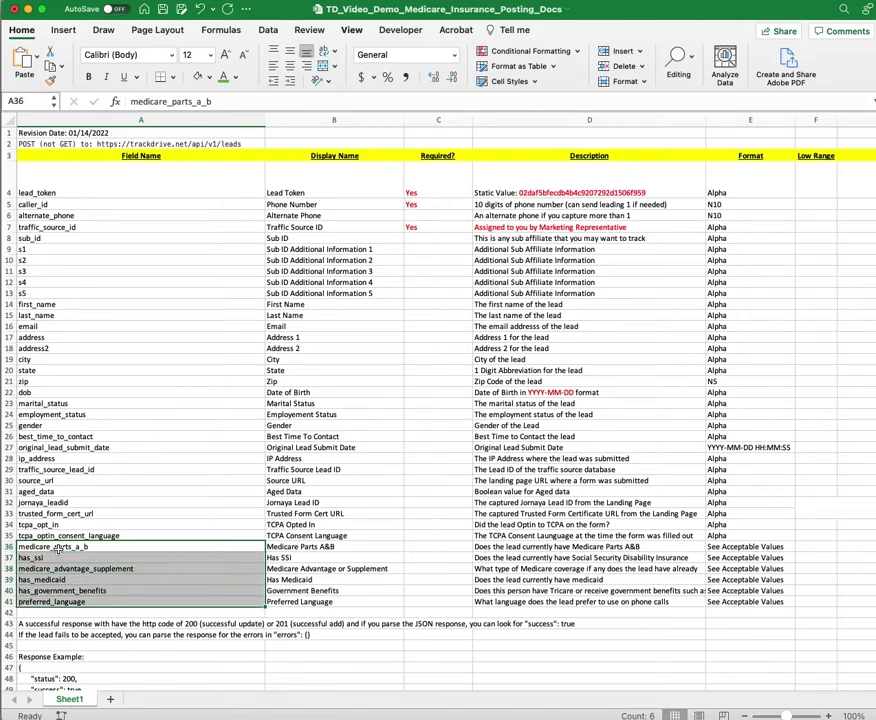
pyautogui.press('super+c')
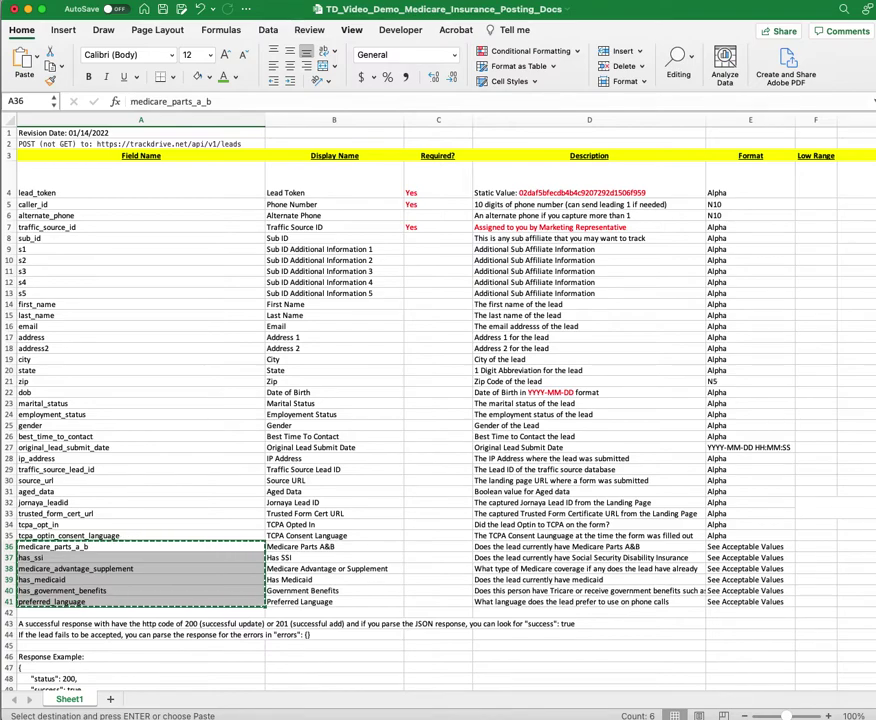
pyautogui.press('super+grave')
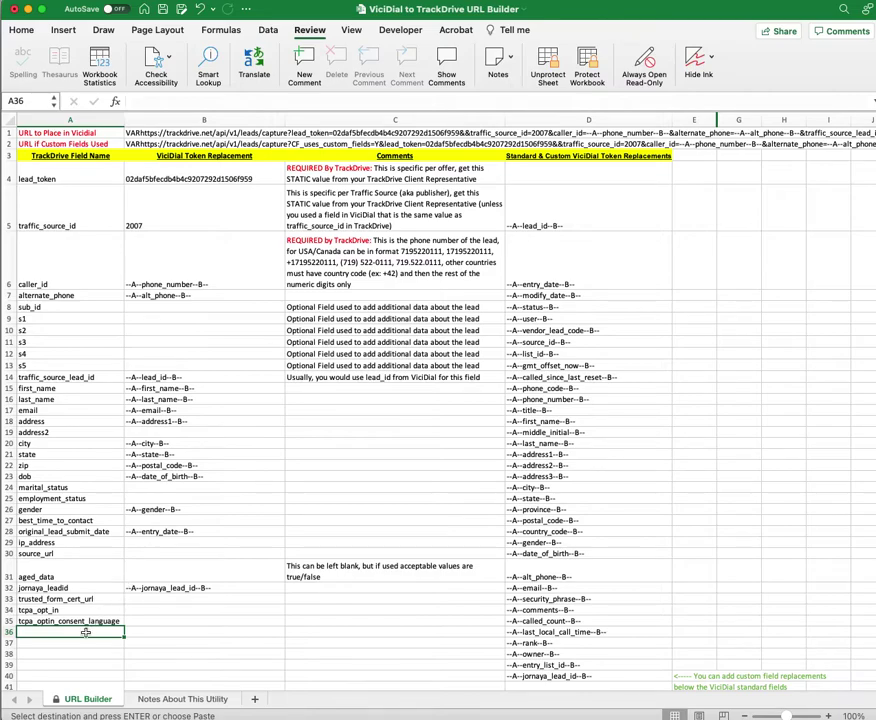
pyautogui.press('super+v')
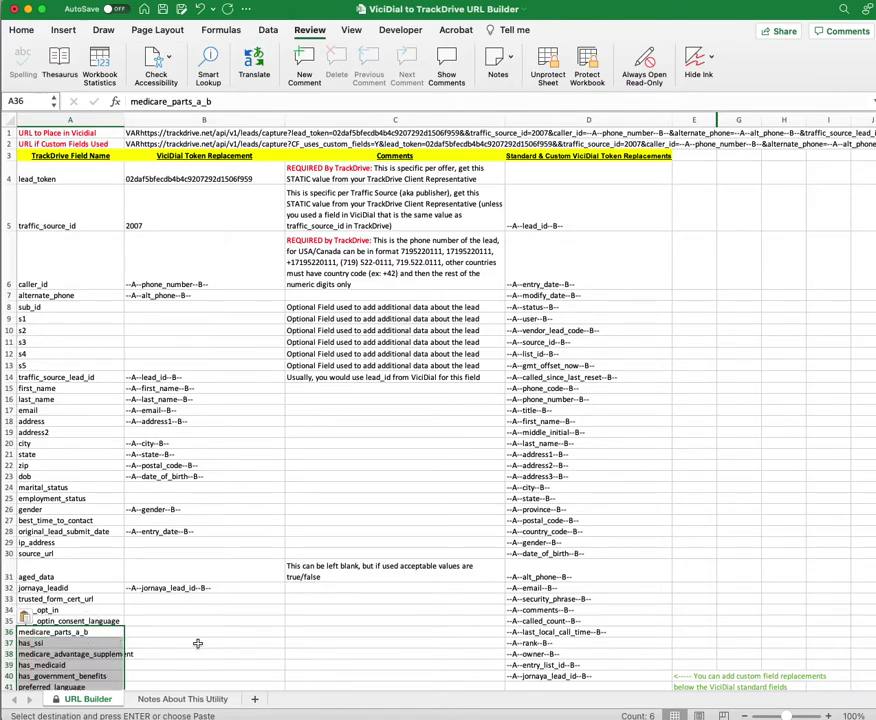
pyautogui.scroll(-3, 200, 640)
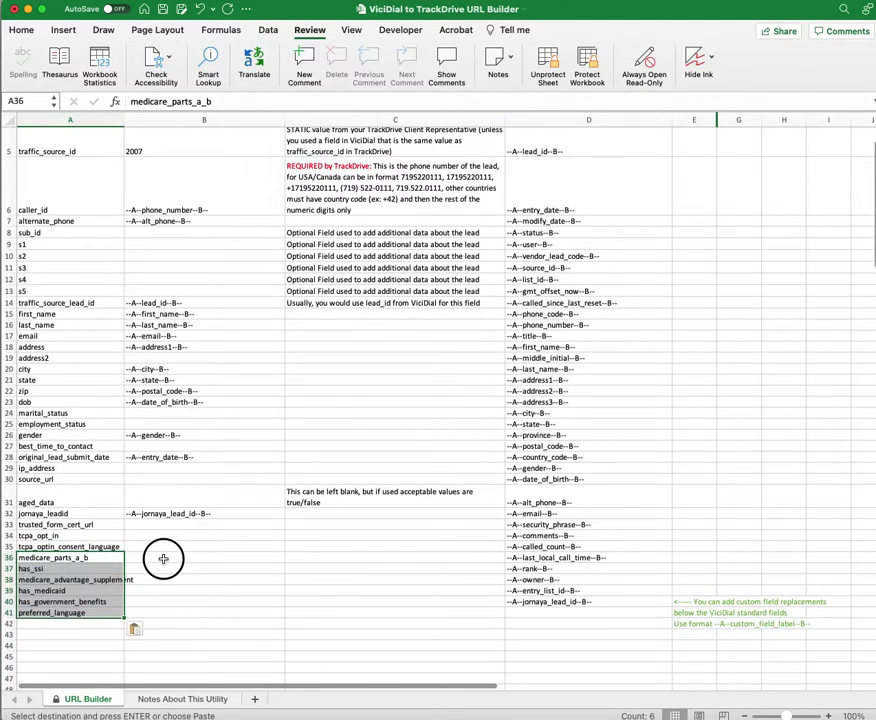
# Map medicare_parts_a_b in cell B36 to the --A--address3--B-- token
pyautogui.click(163, 558)
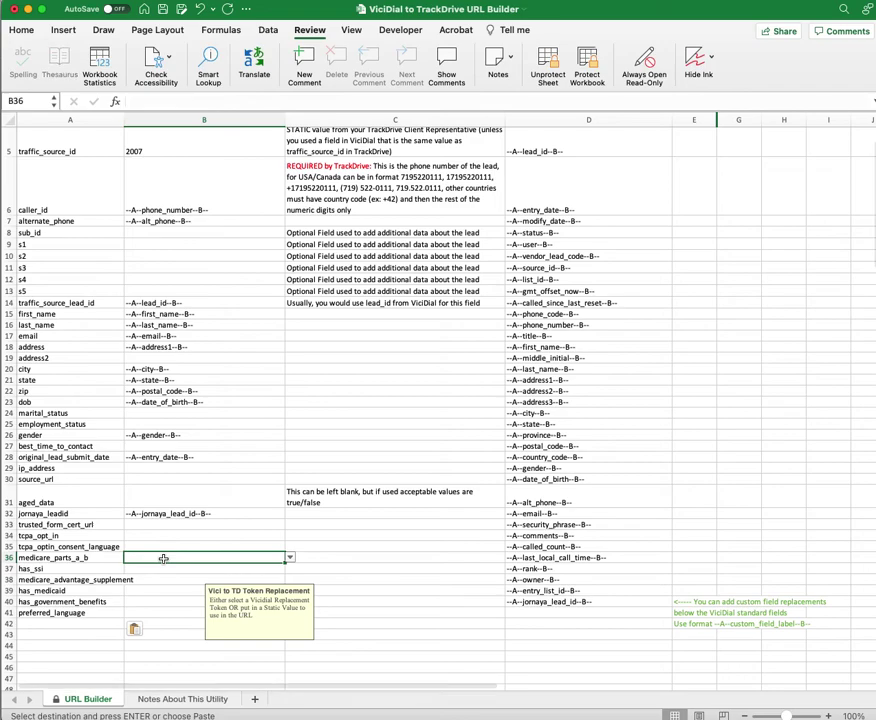
pyautogui.click(290, 558)
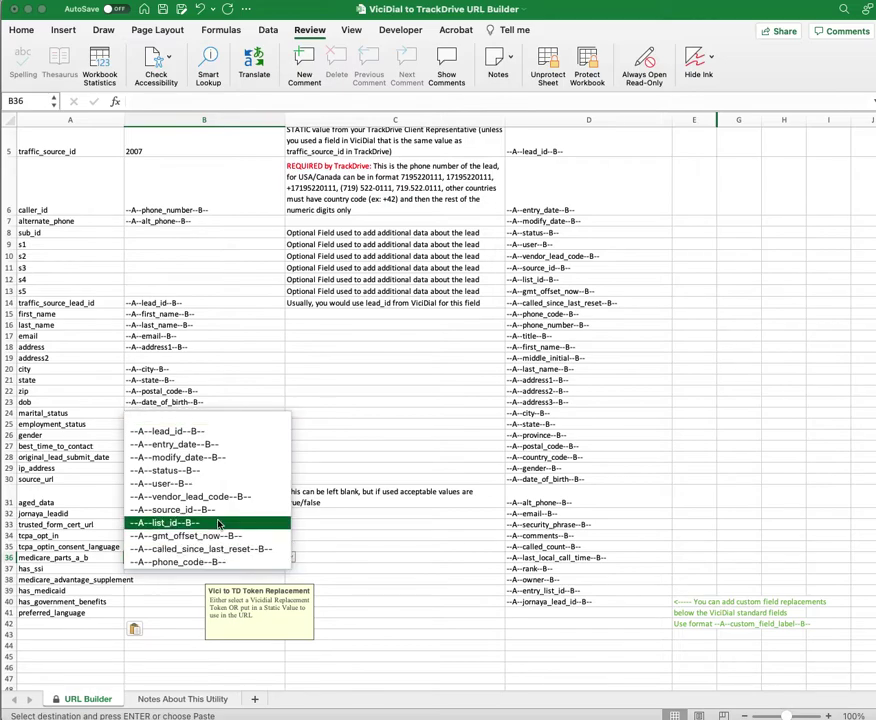
pyautogui.scroll(-5, 220, 522)
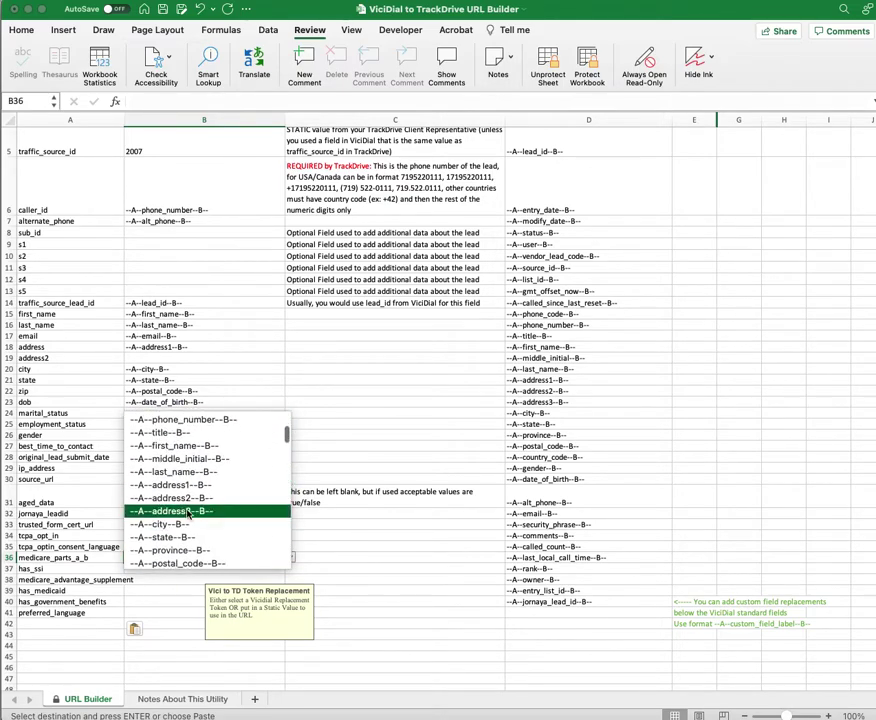
pyautogui.click(176, 513)
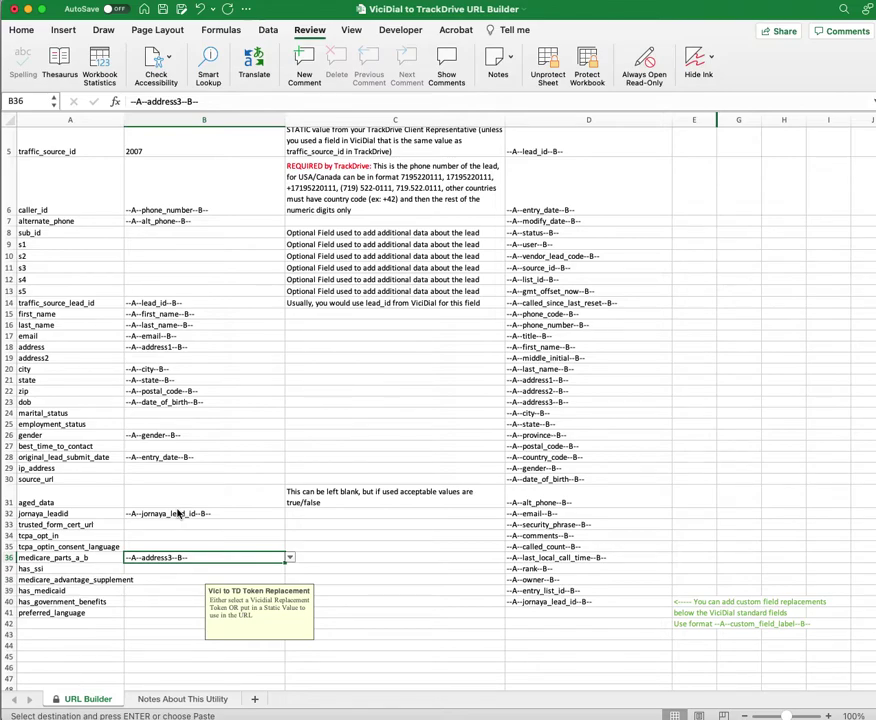
# Move off the table and switch to TrackDrive's Medicare offer API Tokens page in Chrome
pyautogui.click(200, 633)
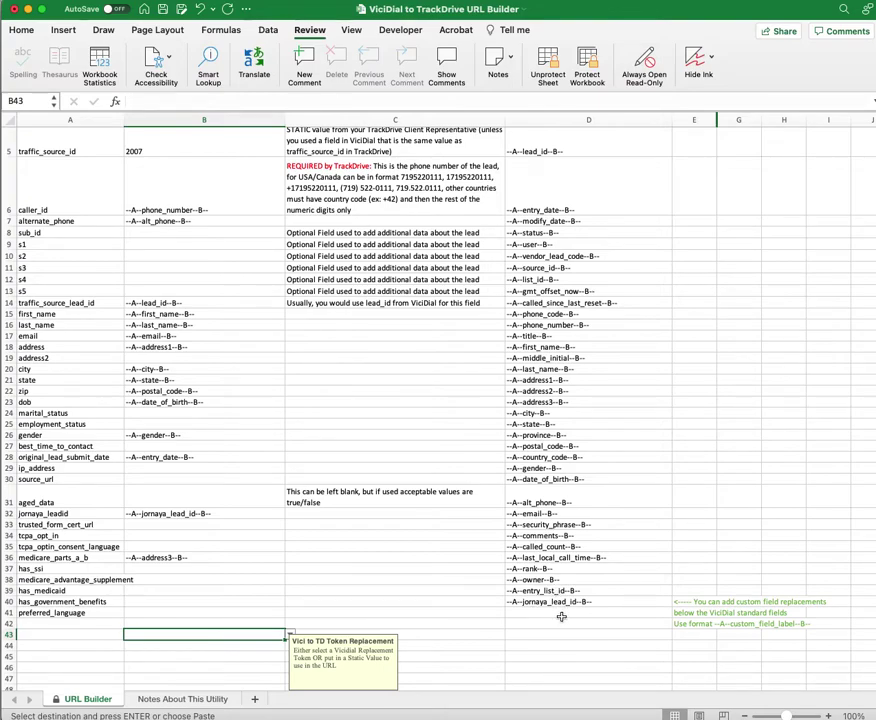
pyautogui.scroll(3, 309, 464)
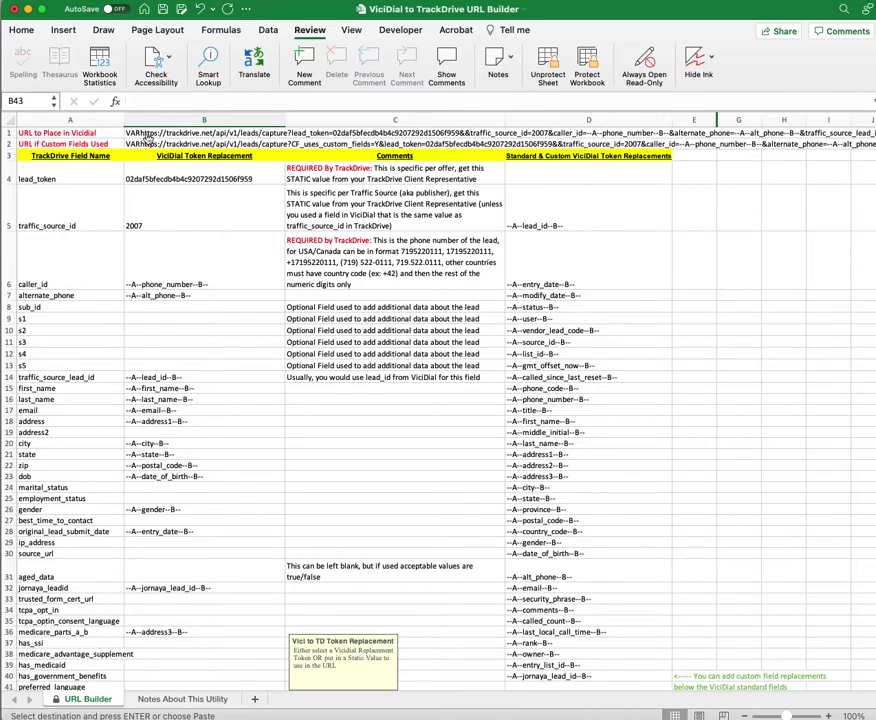
pyautogui.press('super+Tab')
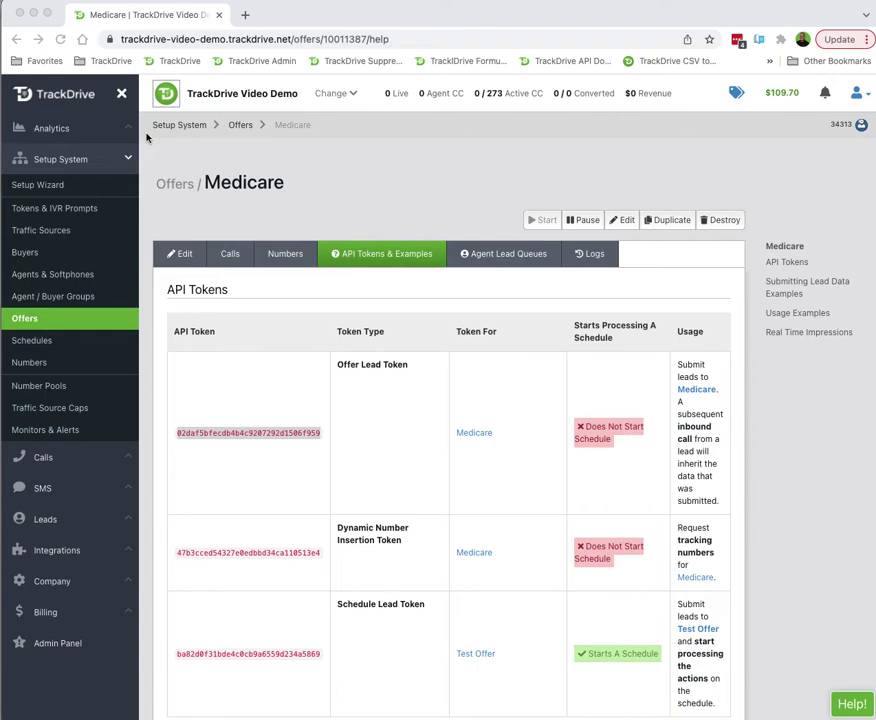
# Edit the Medicare offer's 'Handle Call When No Keypress Is Requested' call flow to see its six buyers
pyautogui.click(185, 256)
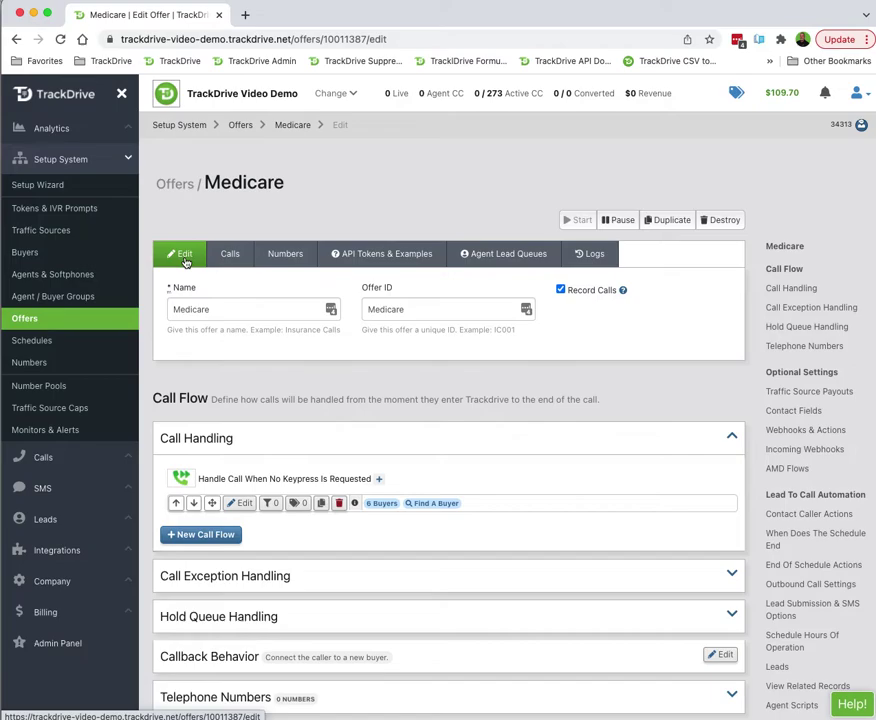
pyautogui.click(242, 503)
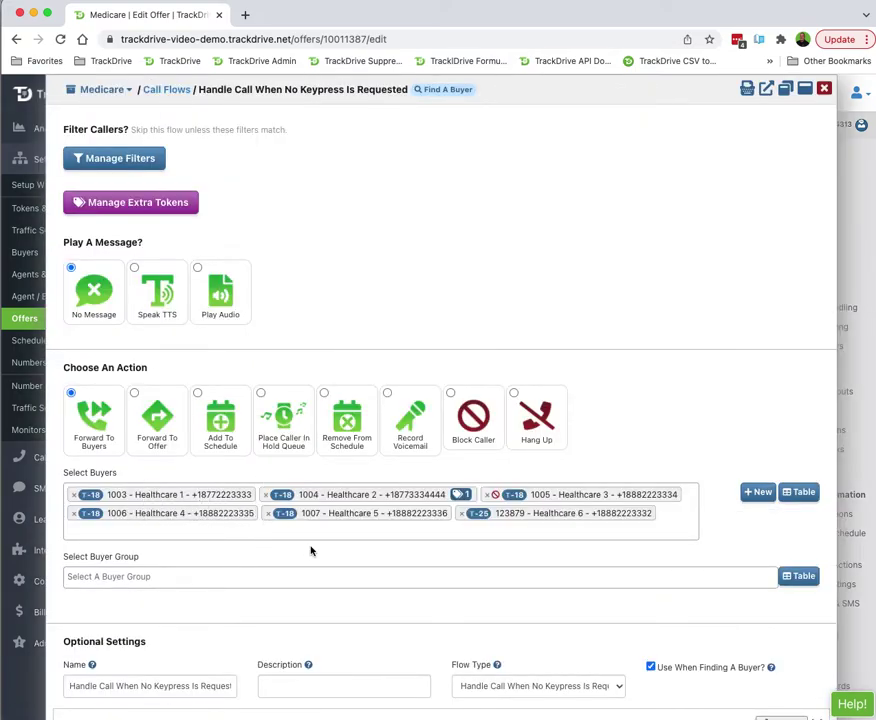
# Inline-edit Healthcare 1's 24/7 business hours cap with its 10-call concurrency limit
pyautogui.click(240, 496)
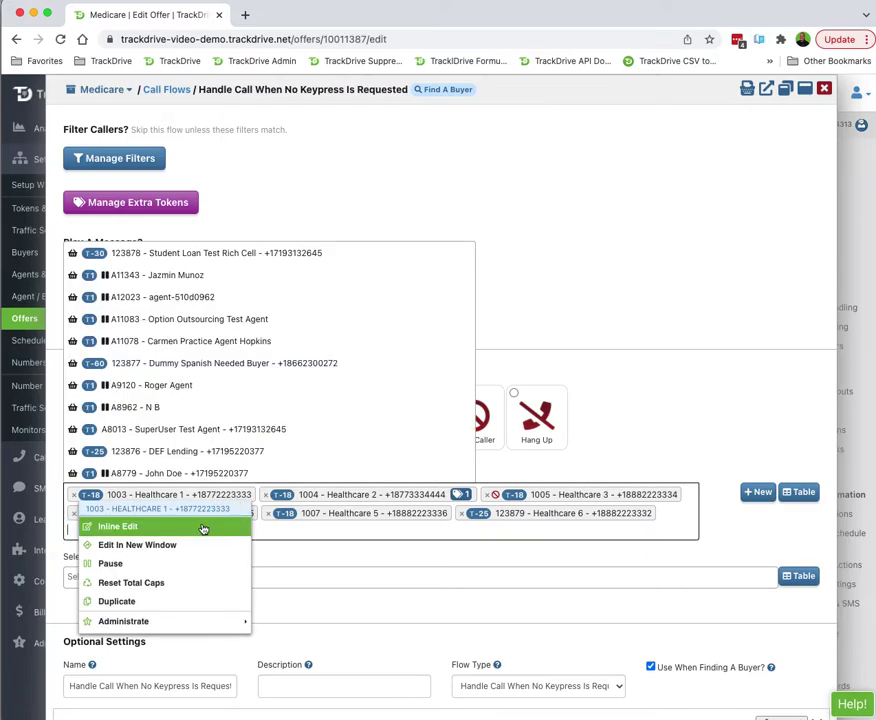
pyautogui.click(106, 538)
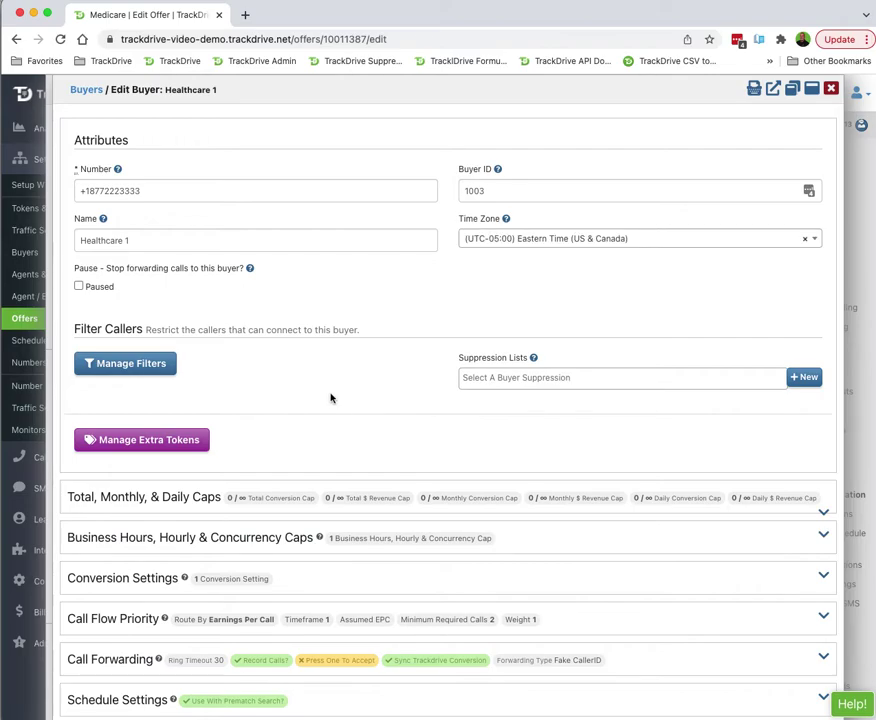
pyautogui.scroll(-1, 329, 397)
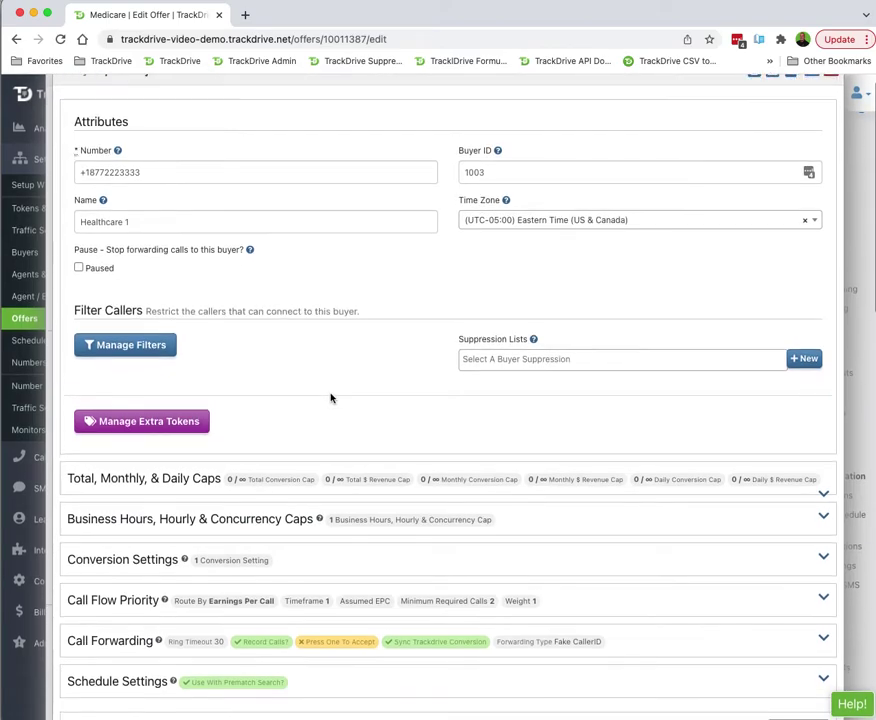
pyautogui.click(254, 531)
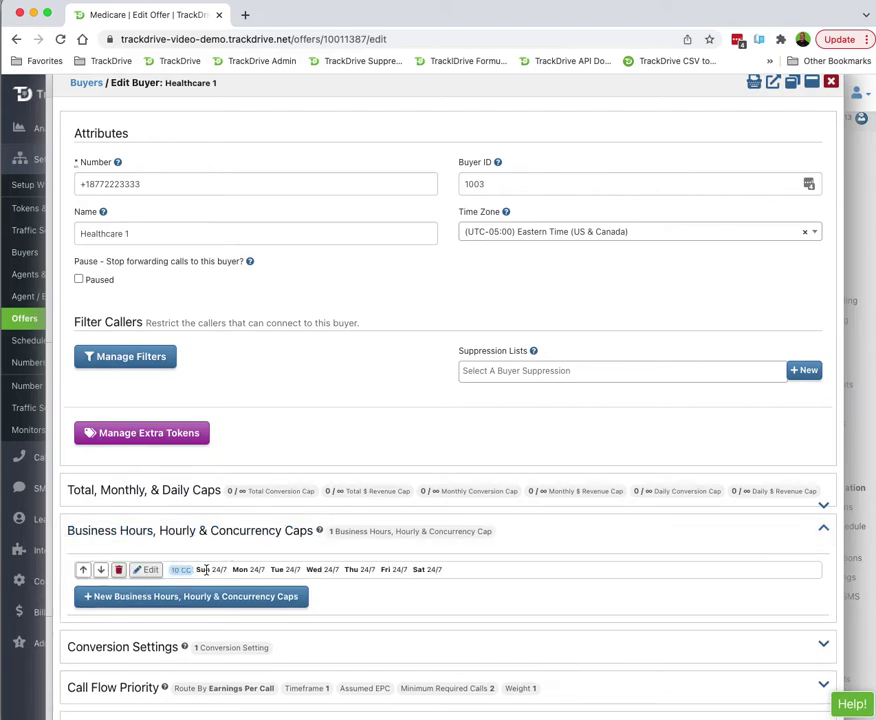
pyautogui.click(148, 572)
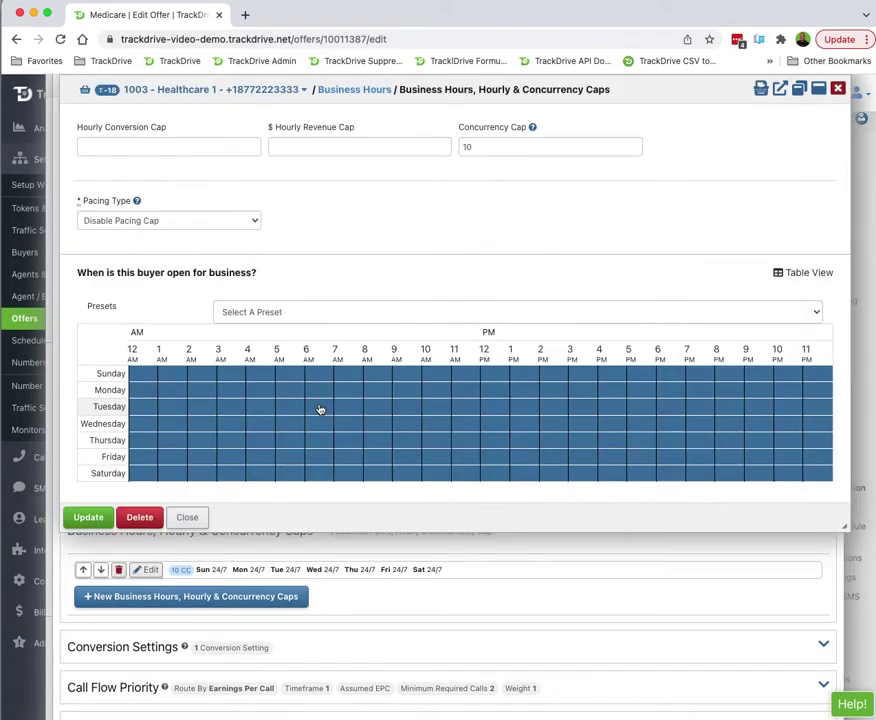
# Replace the 24/7 schedule with weekdays 8:00am–11:59am and 1:00pm–4:59pm plus Saturday mornings, then update
pyautogui.click(291, 311)
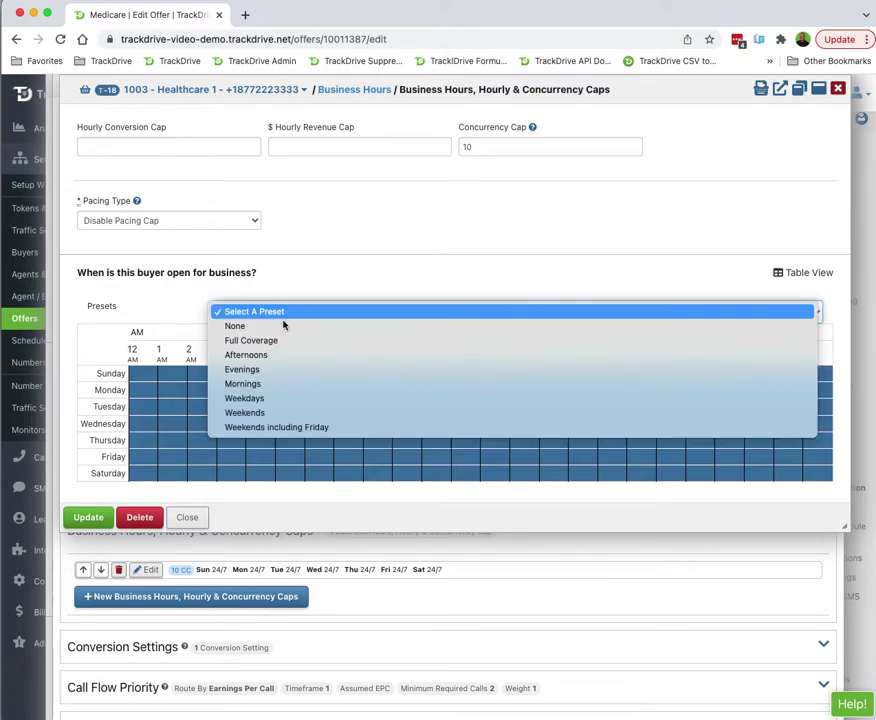
pyautogui.click(277, 326)
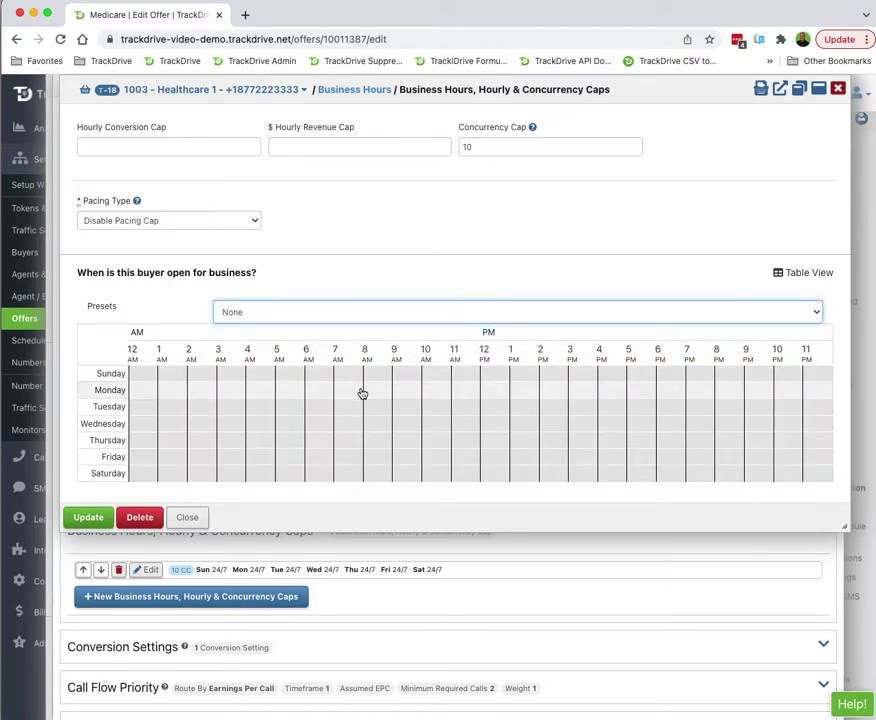
pyautogui.click(364, 392)
pyautogui.moveTo(365, 394); pyautogui.dragTo(478, 473)
pyautogui.moveTo(512, 393); pyautogui.dragTo(626, 461)
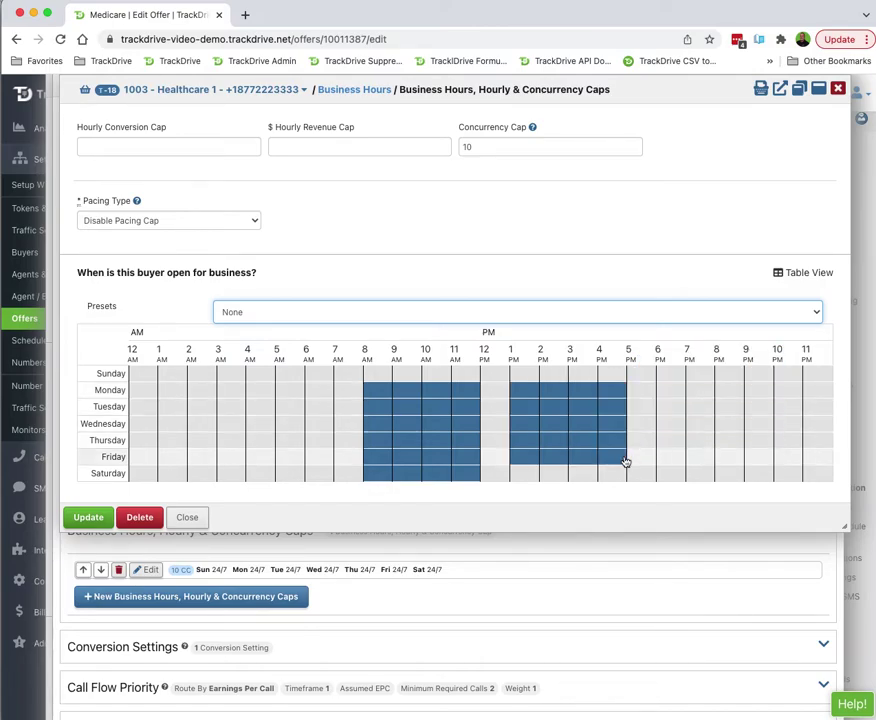
pyautogui.click(88, 517)
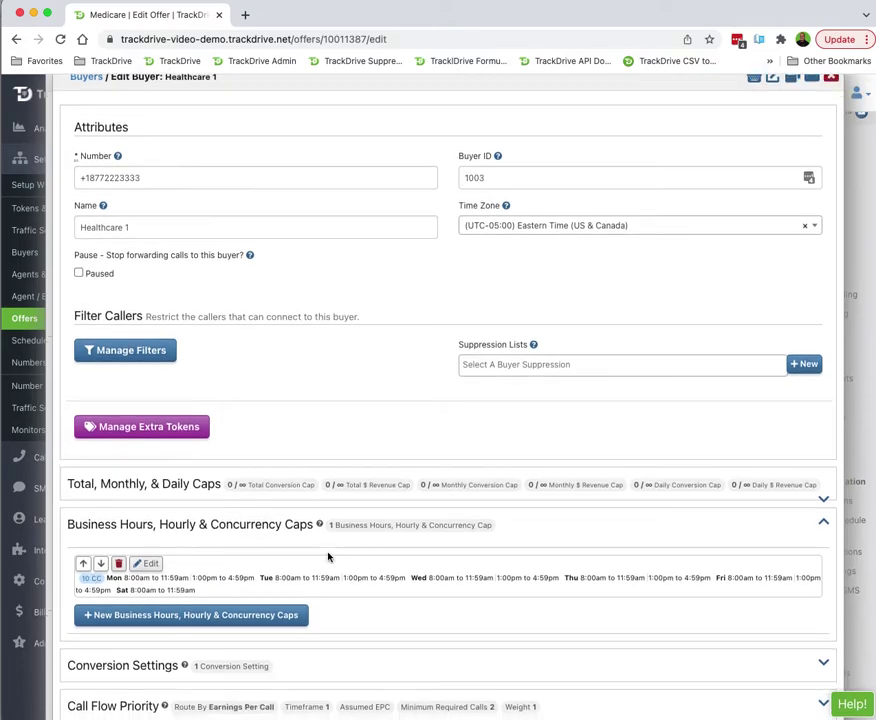
# Start a blank outgoing webhook from Healthcare 1's Conversion Settings, Webhooks & Actions section
pyautogui.scroll(-3, 233, 561)
pyautogui.click(149, 506)
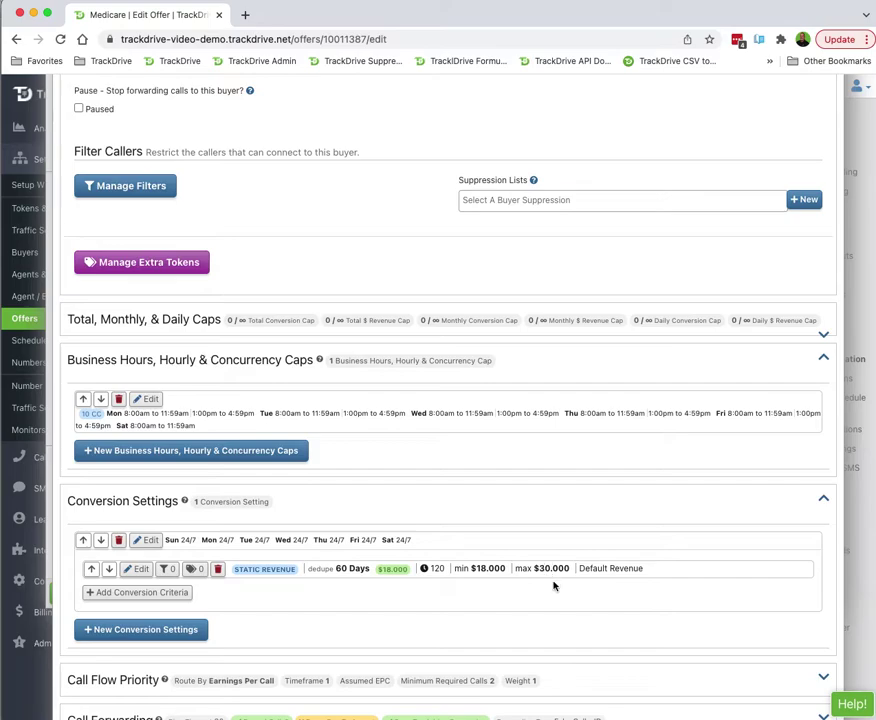
pyautogui.scroll(-2, 454, 610)
pyautogui.scroll(-6, 454, 610)
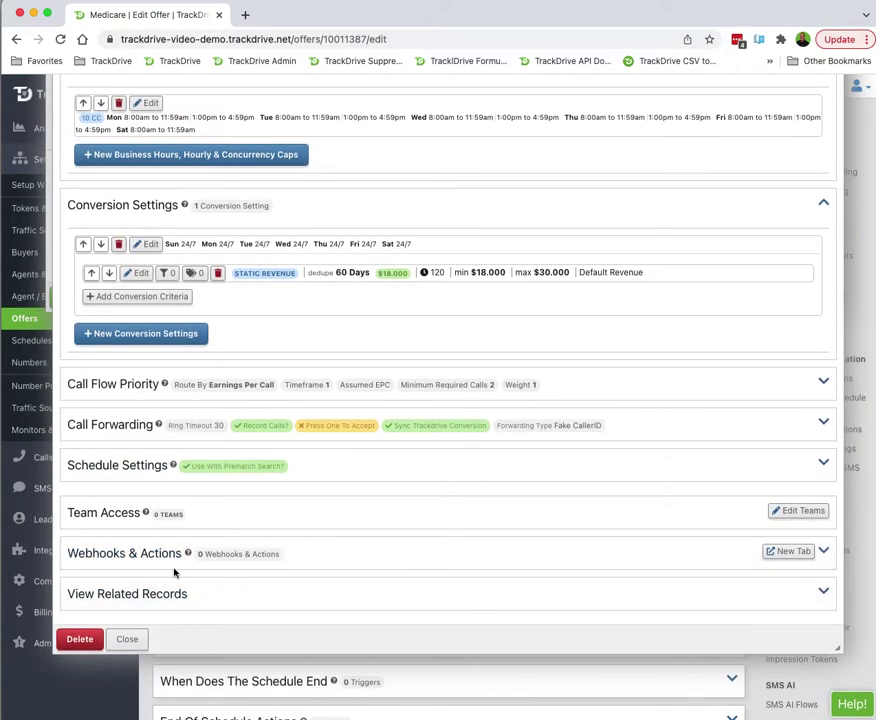
pyautogui.click(153, 558)
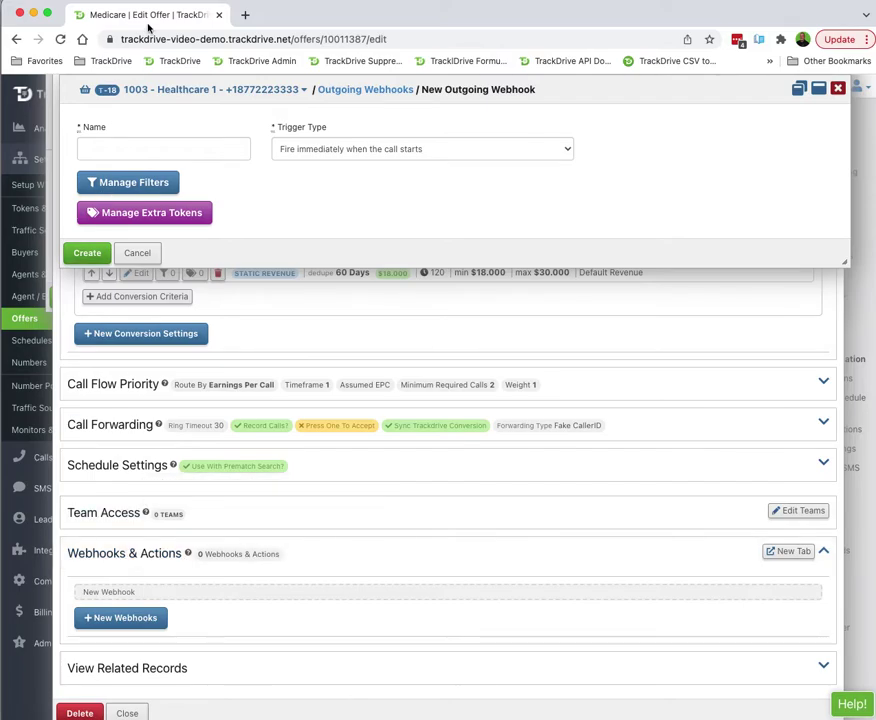
# Name the webhook 'Post data to Healthcare1', trigger it after the buyer is dialed, and create it
pyautogui.click(156, 147)
pyautogui.write('Post')
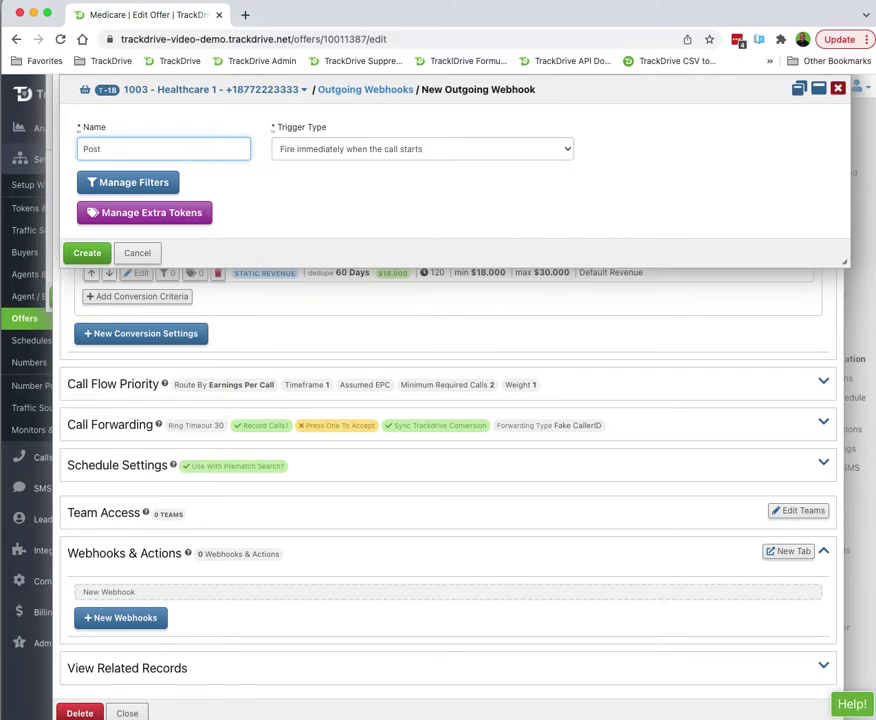
pyautogui.write(' data to Healthcare1')
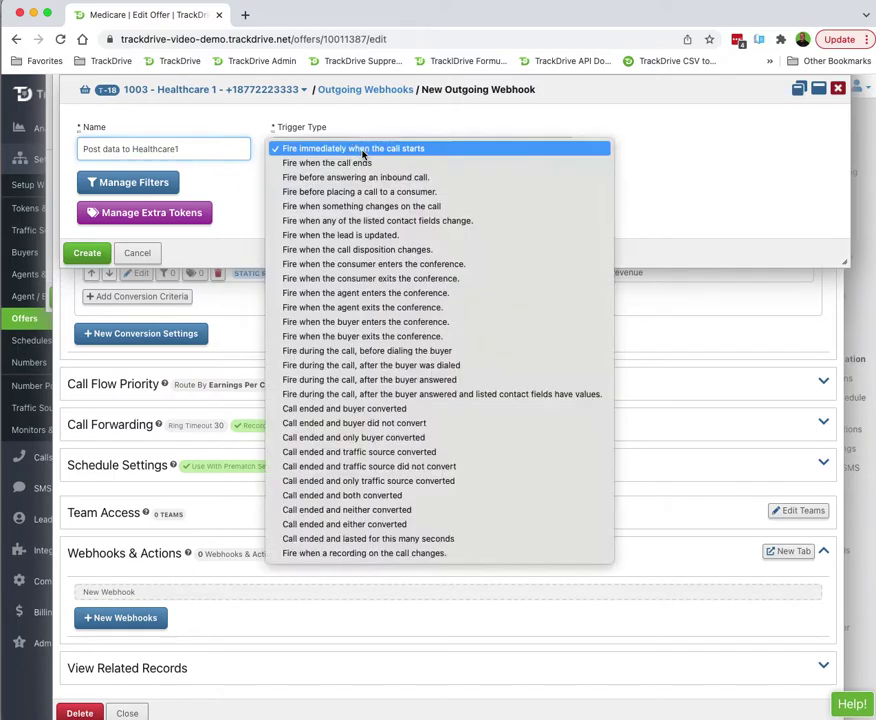
pyautogui.click(362, 149)
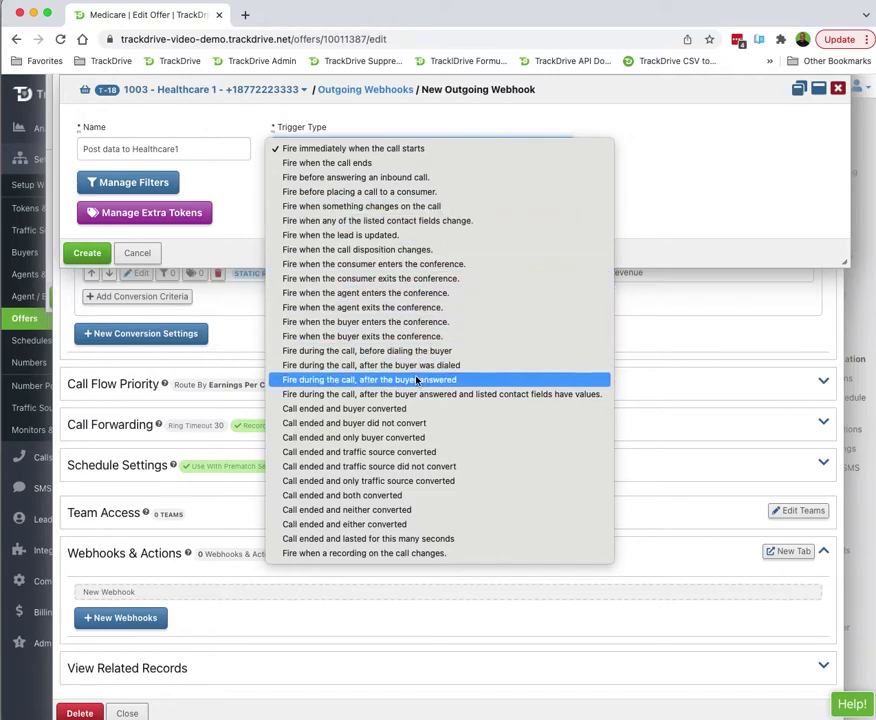
pyautogui.press('Escape')
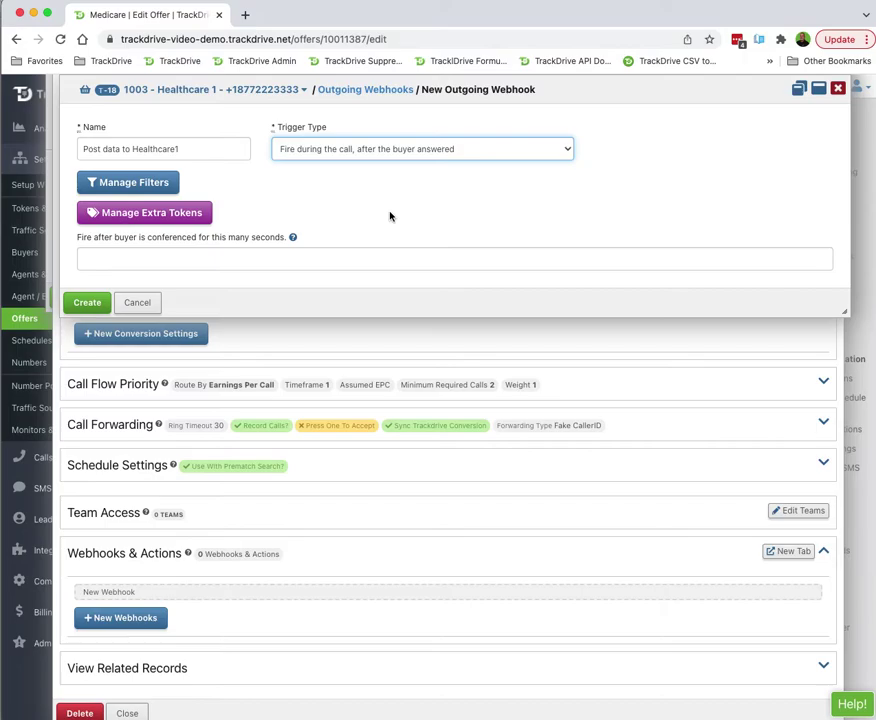
pyautogui.click(413, 149)
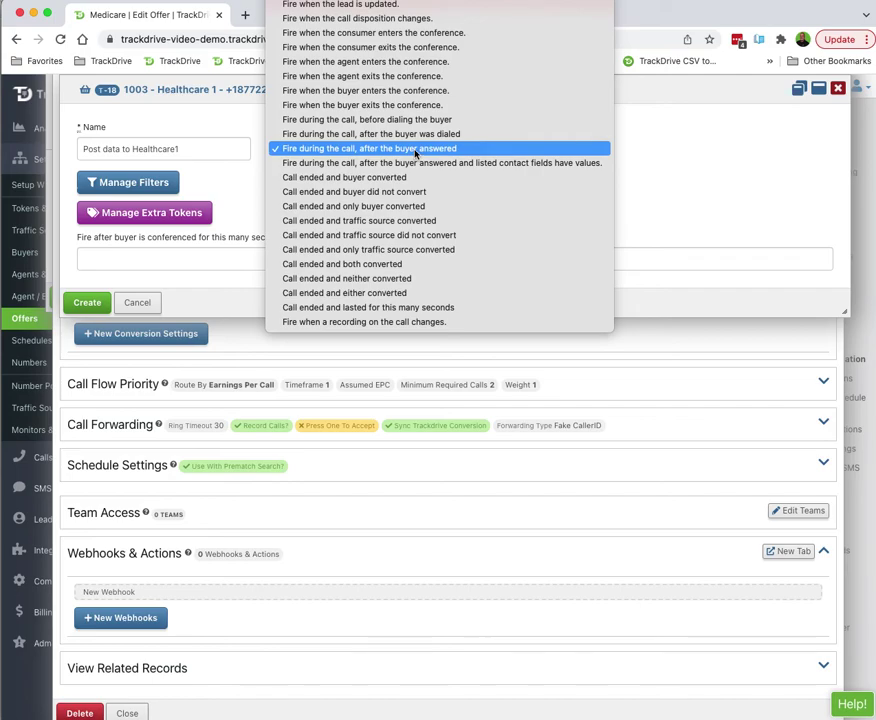
pyautogui.click(416, 135)
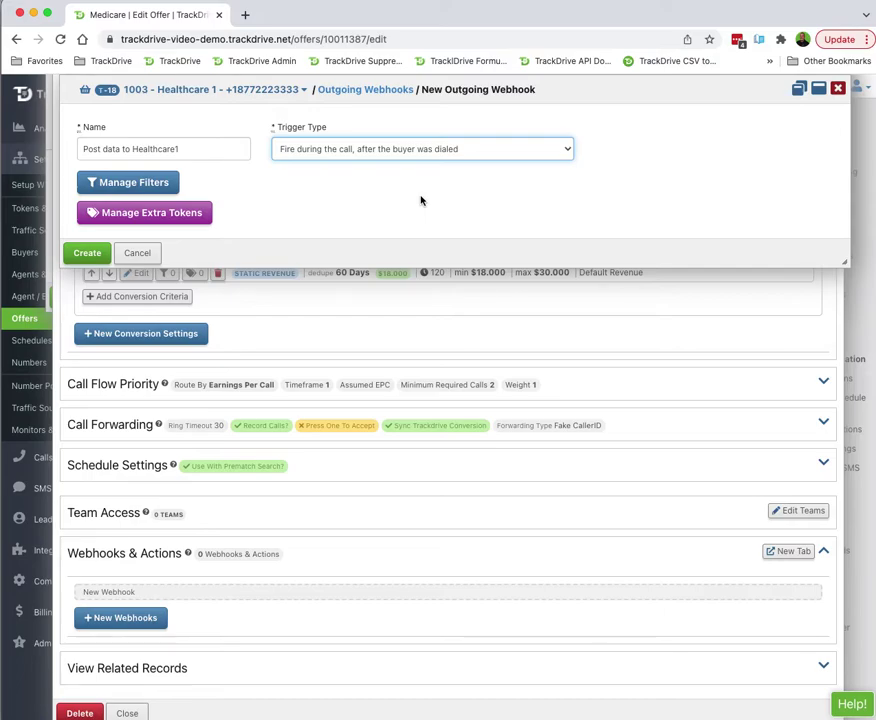
pyautogui.click(90, 254)
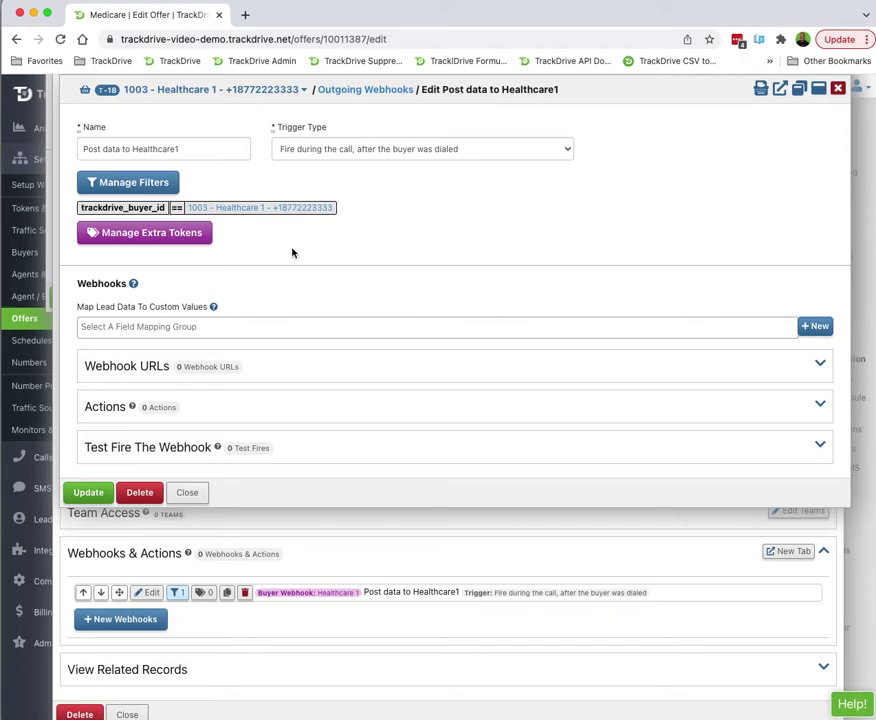
pyautogui.click(127, 366)
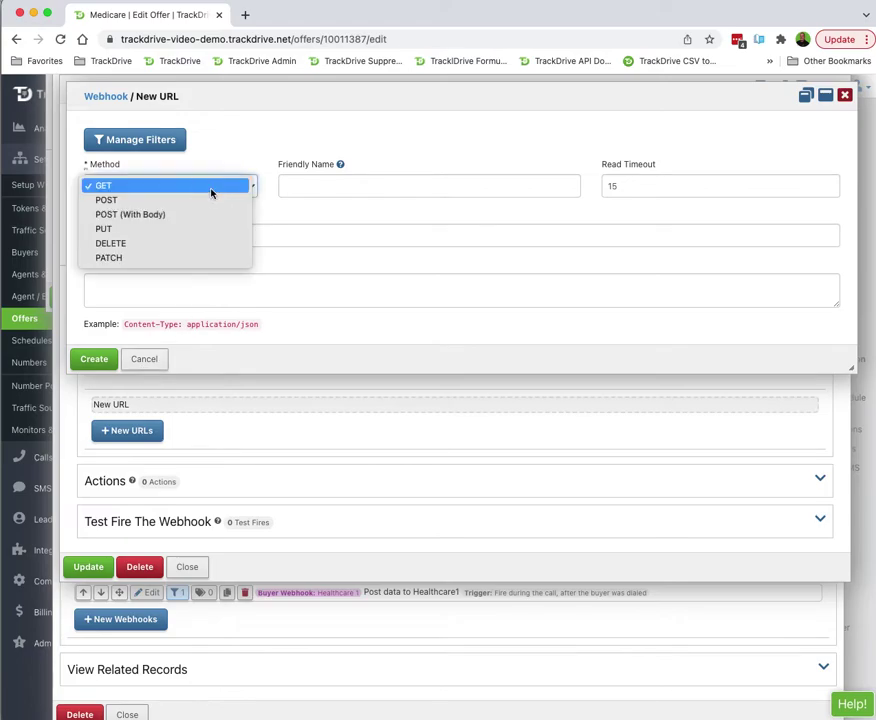
pyautogui.click(266, 141)
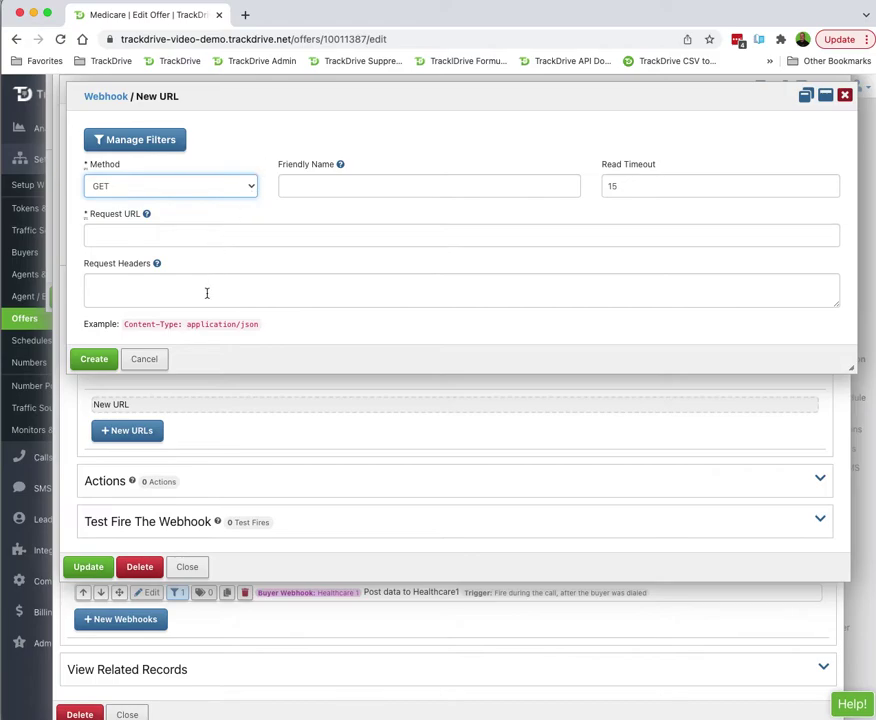
pyautogui.click(147, 361)
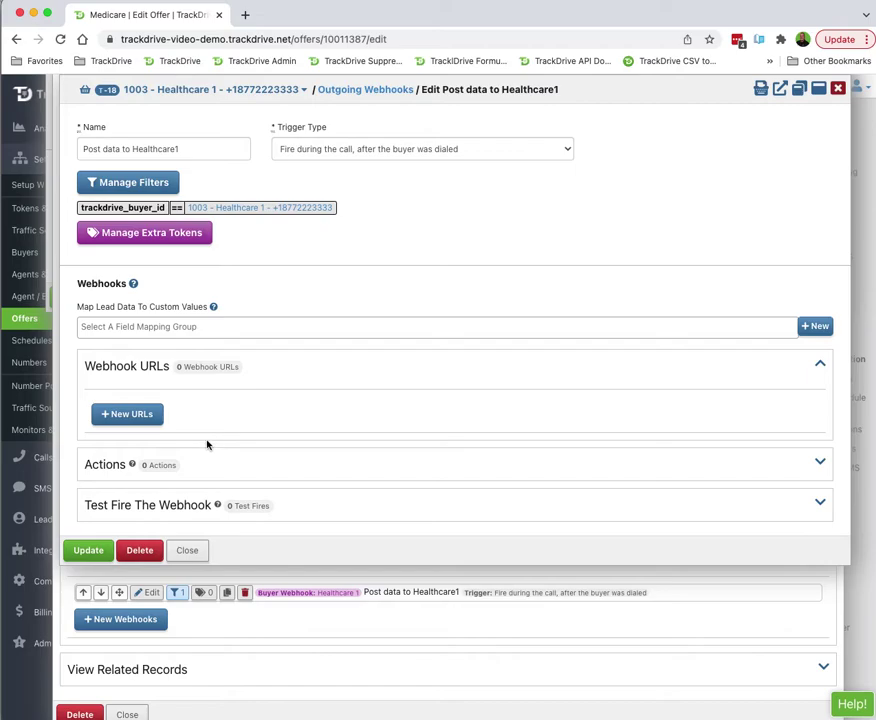
# Cancel adding a webhook action and return to the ViciDial to TrackDrive URL Builder workbook
pyautogui.click(111, 465)
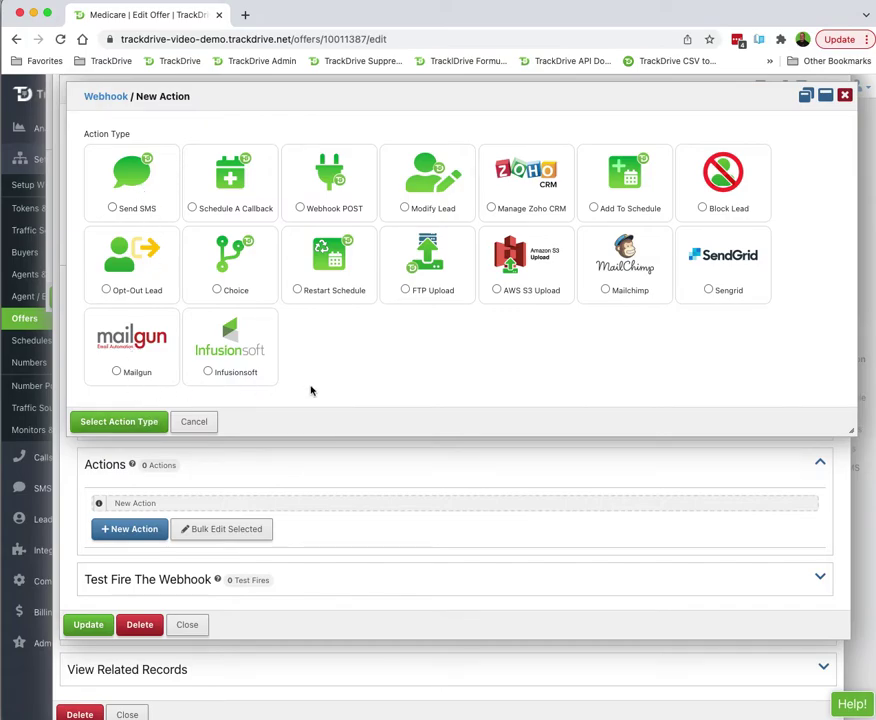
pyautogui.click(194, 421)
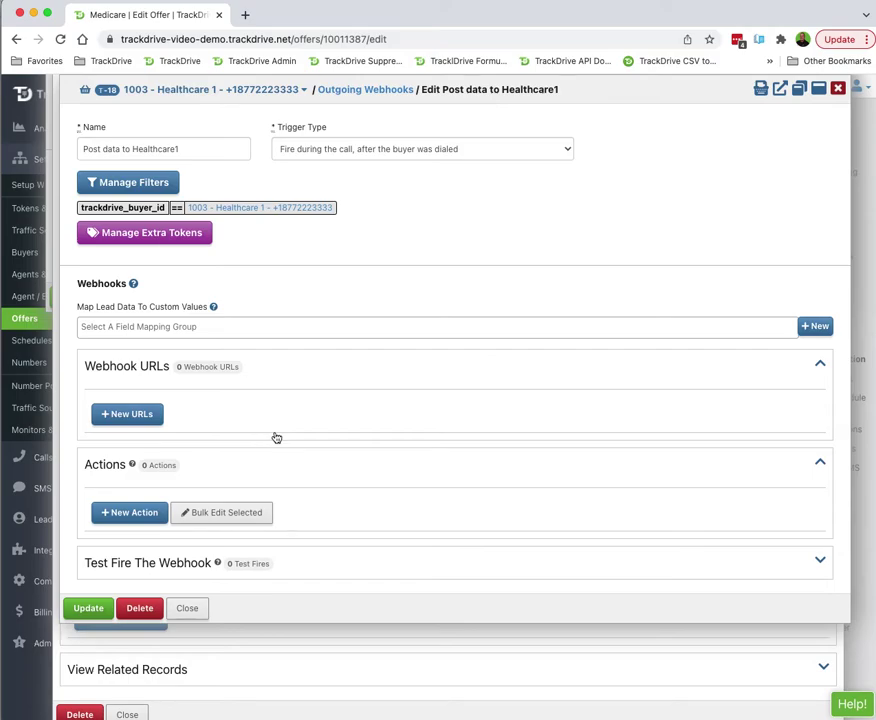
pyautogui.press('super+Tab')
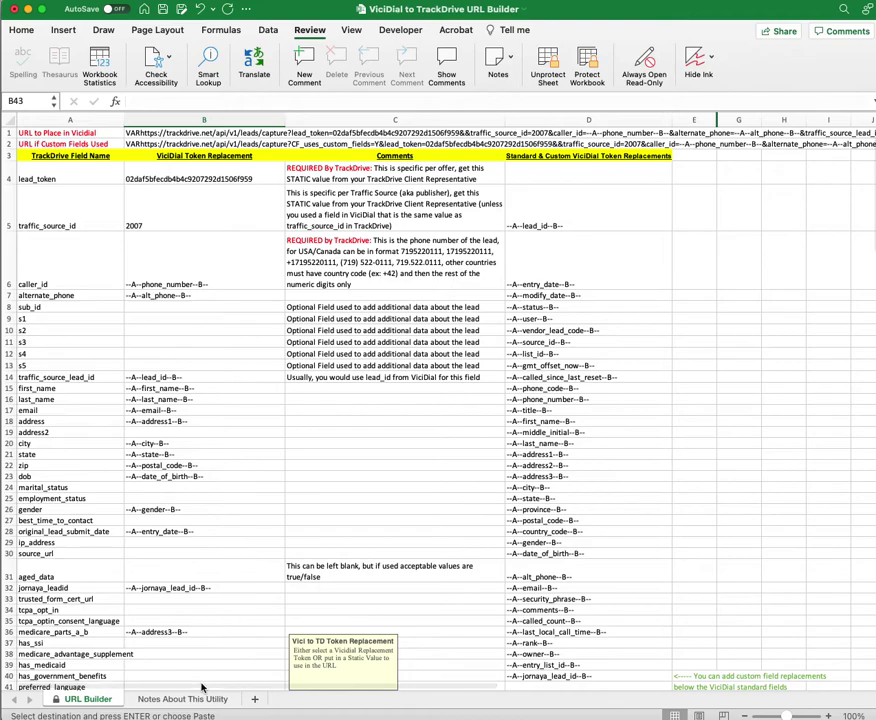
pyautogui.click(196, 701)
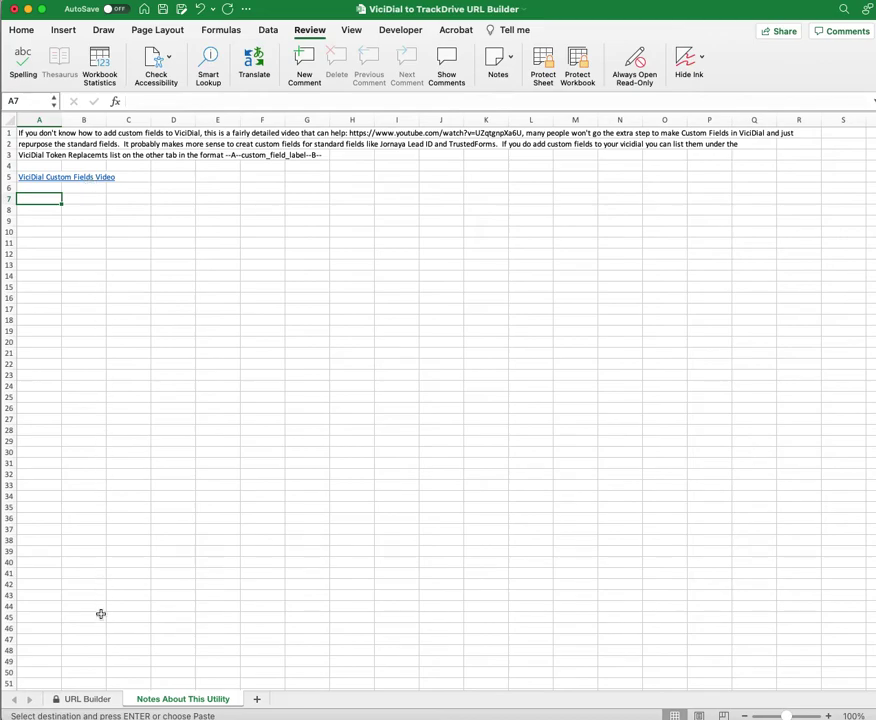
pyautogui.click(88, 700)
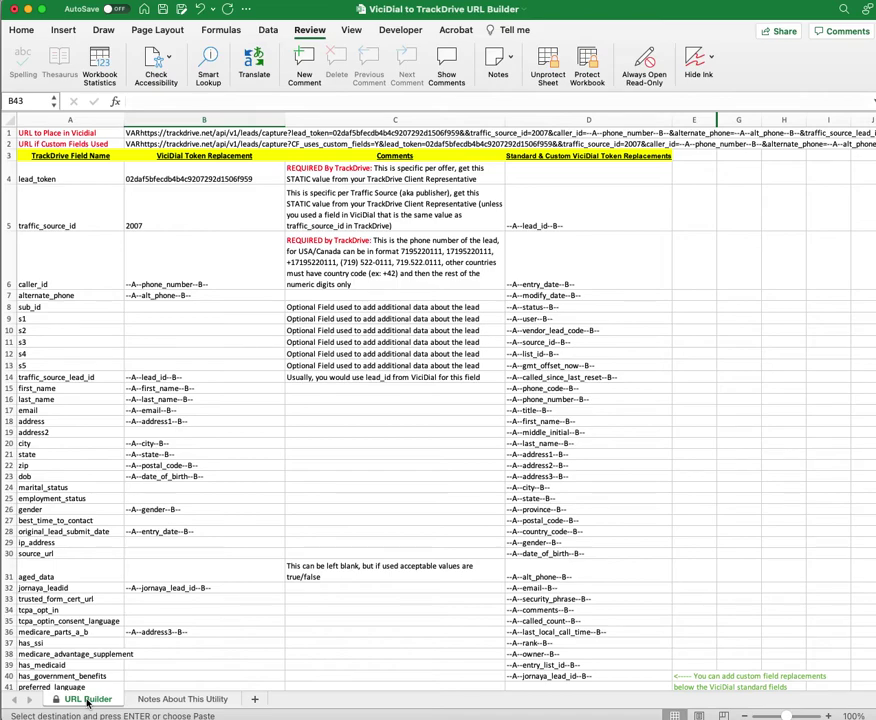
pyautogui.scroll(-3, 145, 680)
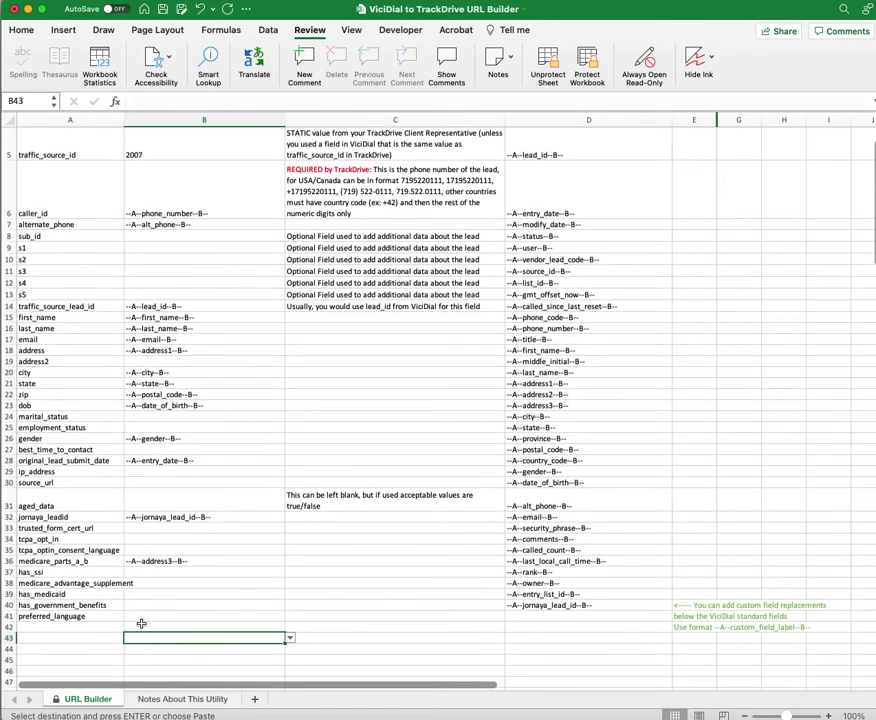
pyautogui.scroll(3, 141, 623)
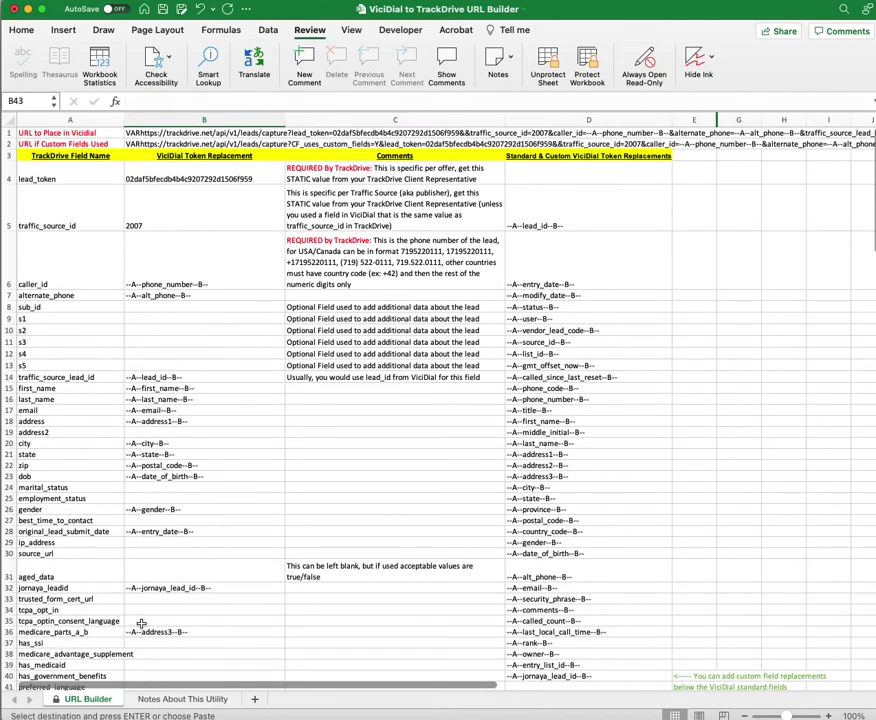